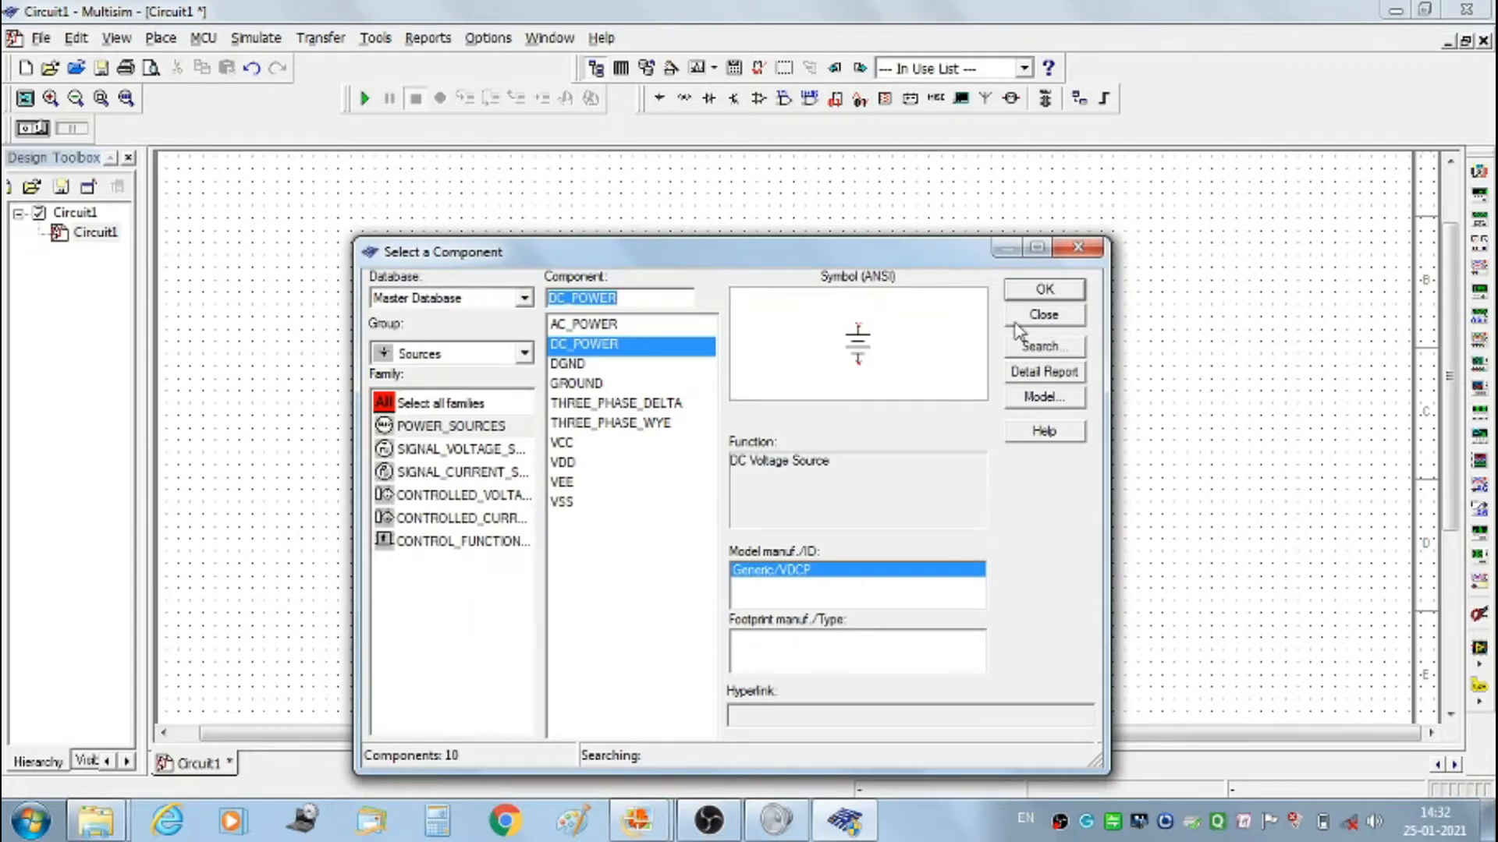
Place a GROUND from the power sources below and between the two DC sources, and close the component browser
click(598, 384)
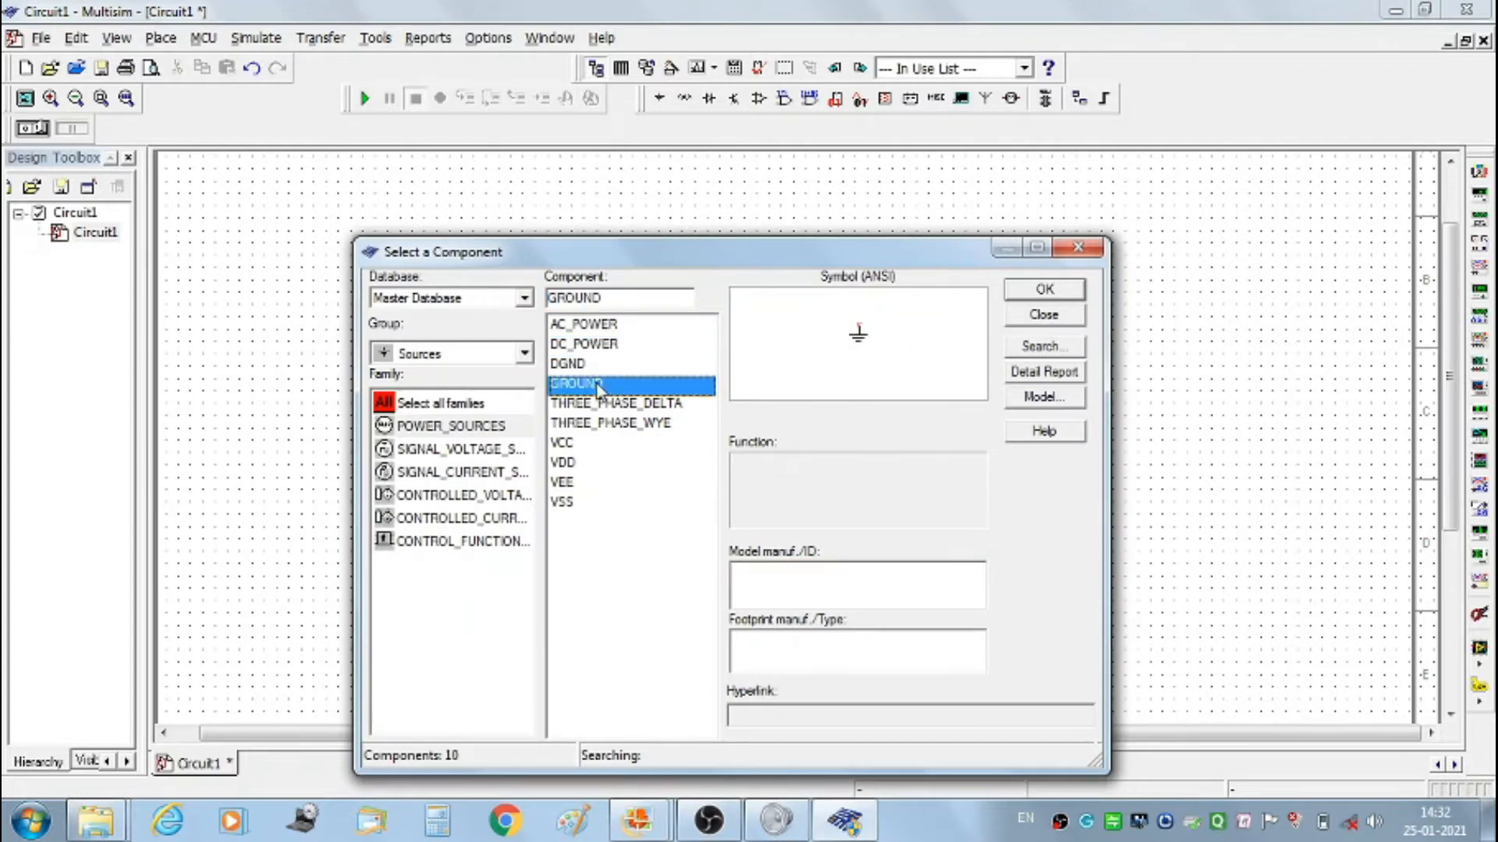
click(1038, 297)
click(681, 496)
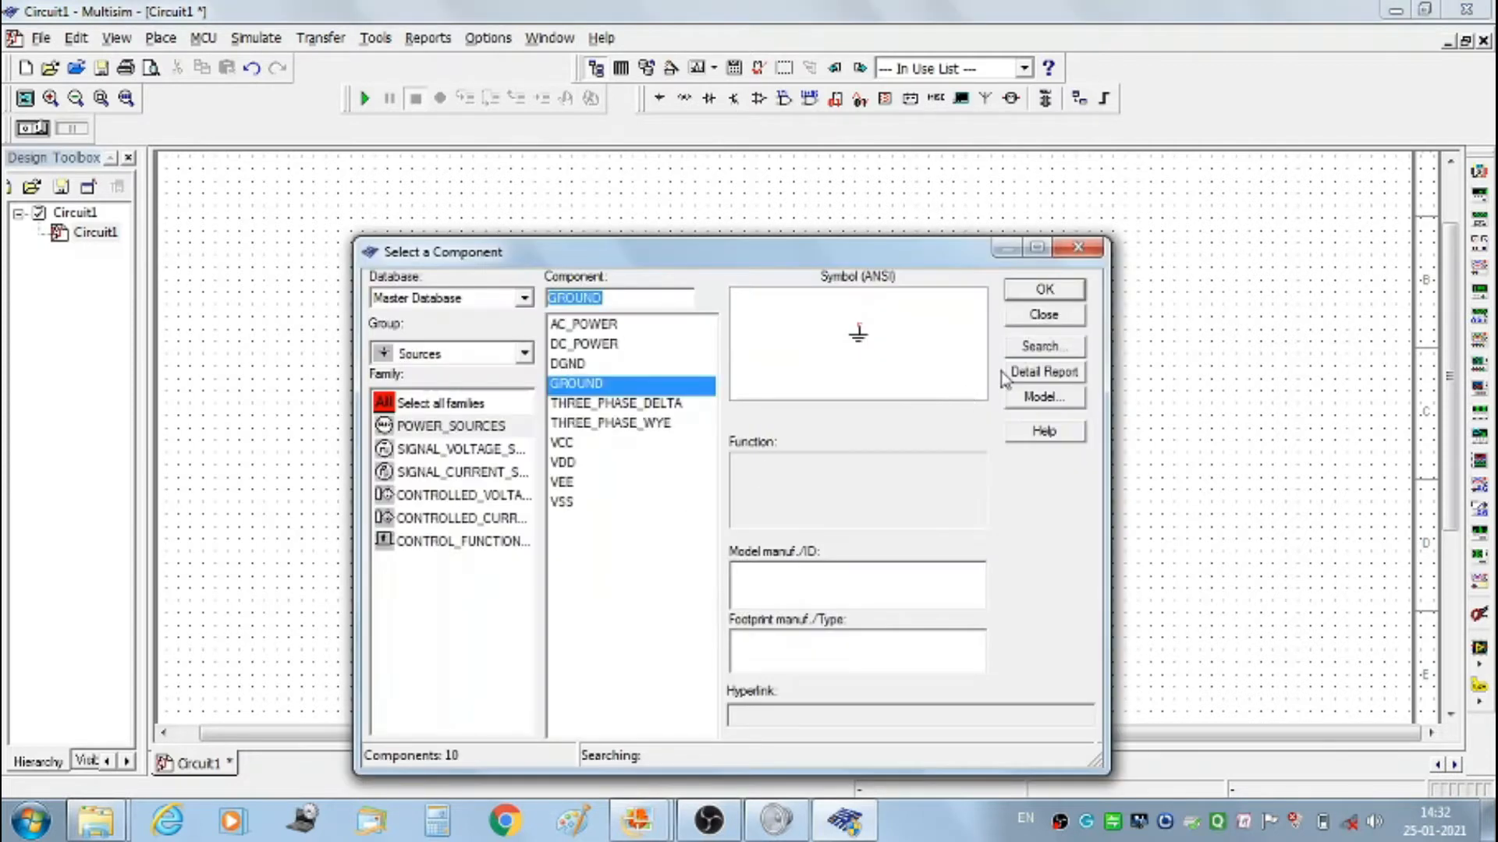
click(1043, 315)
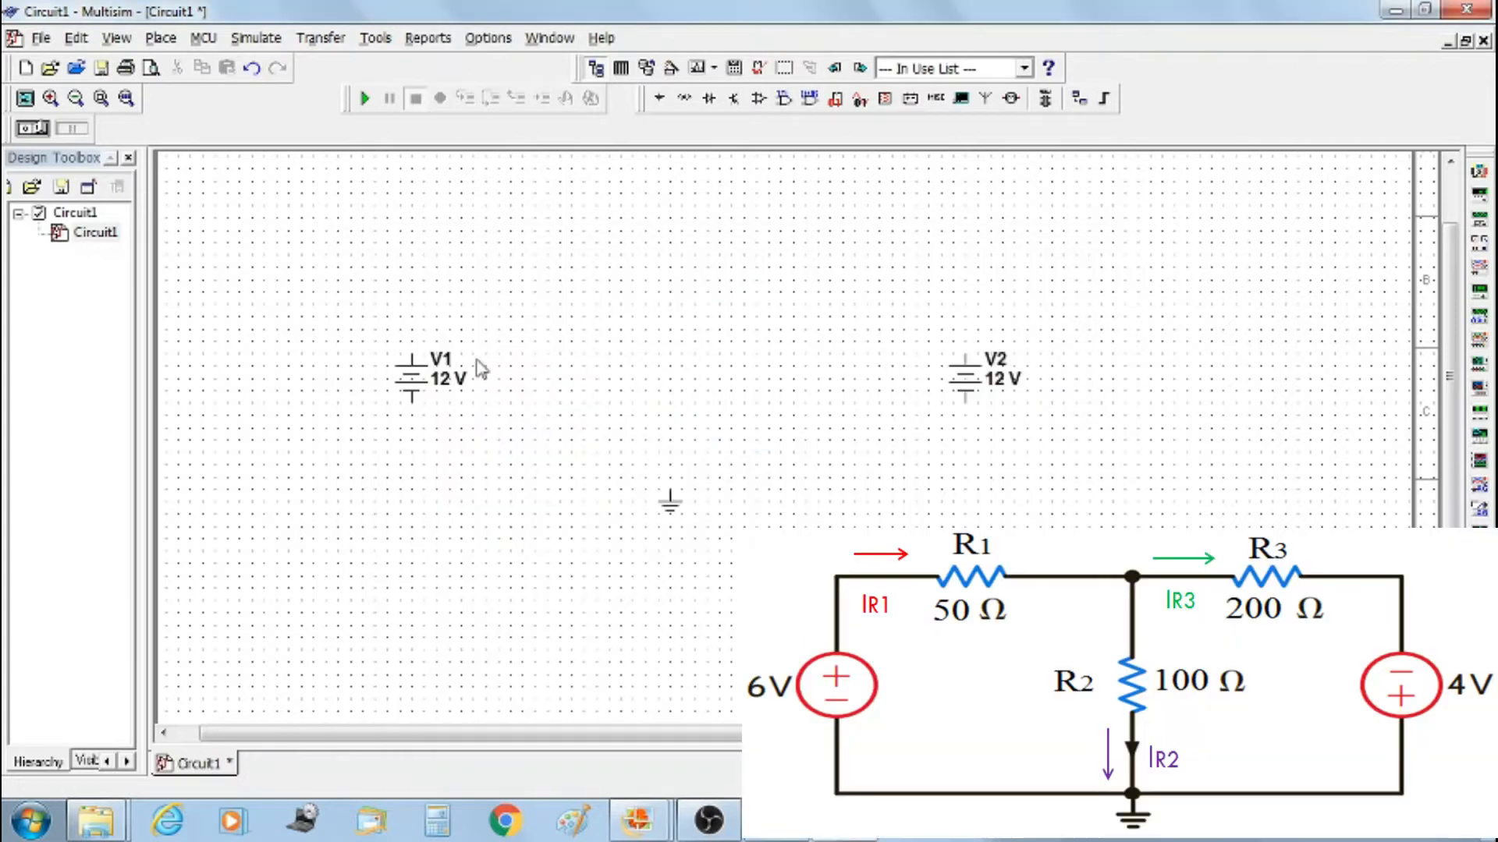
Change the reference designator of DC source V1 to VB1
double_click(441, 361)
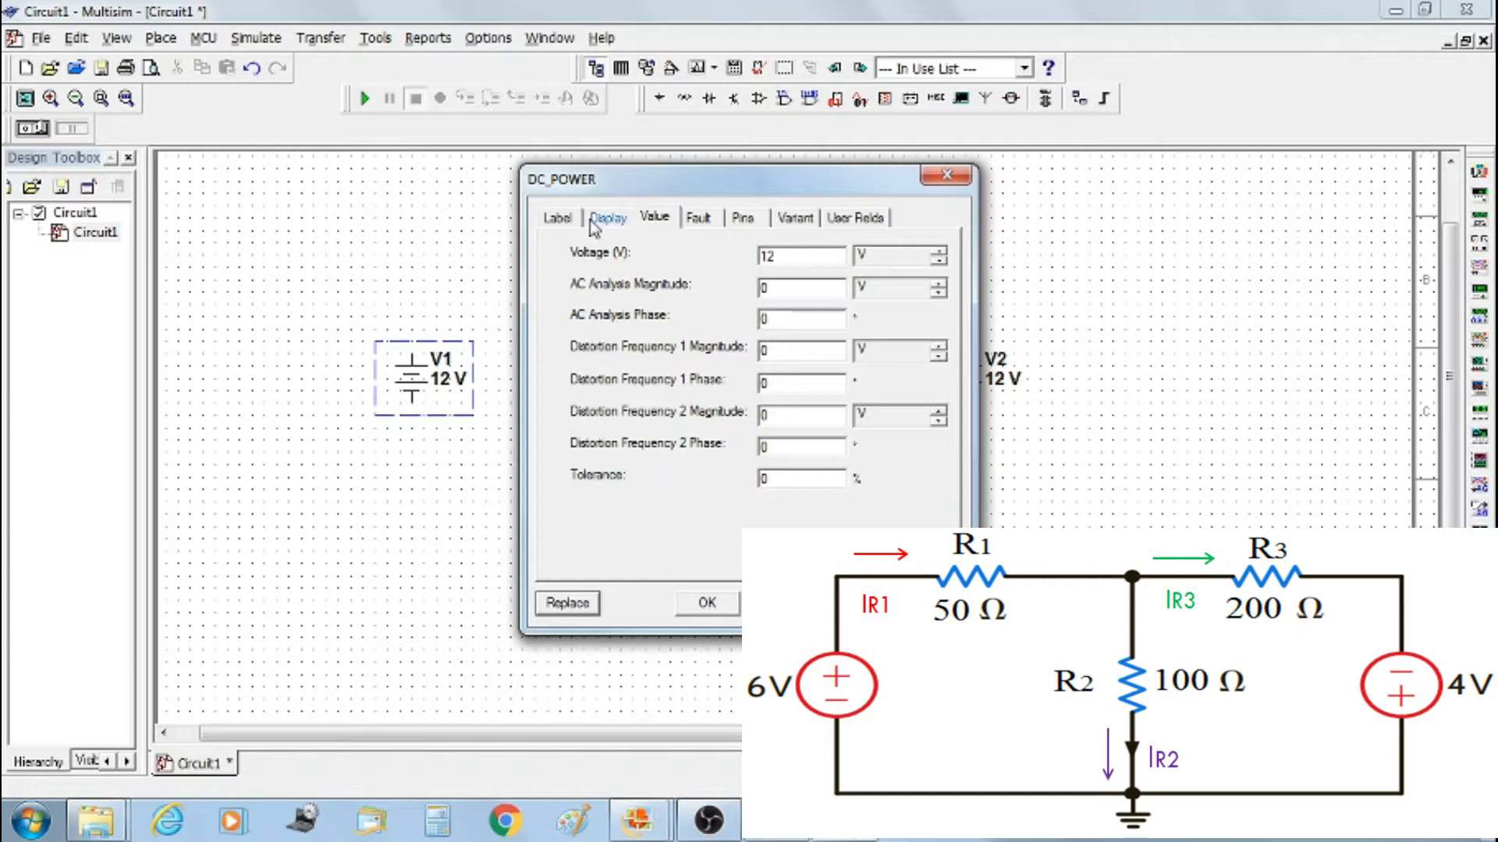
click(557, 218)
click(585, 276)
double_click(586, 277)
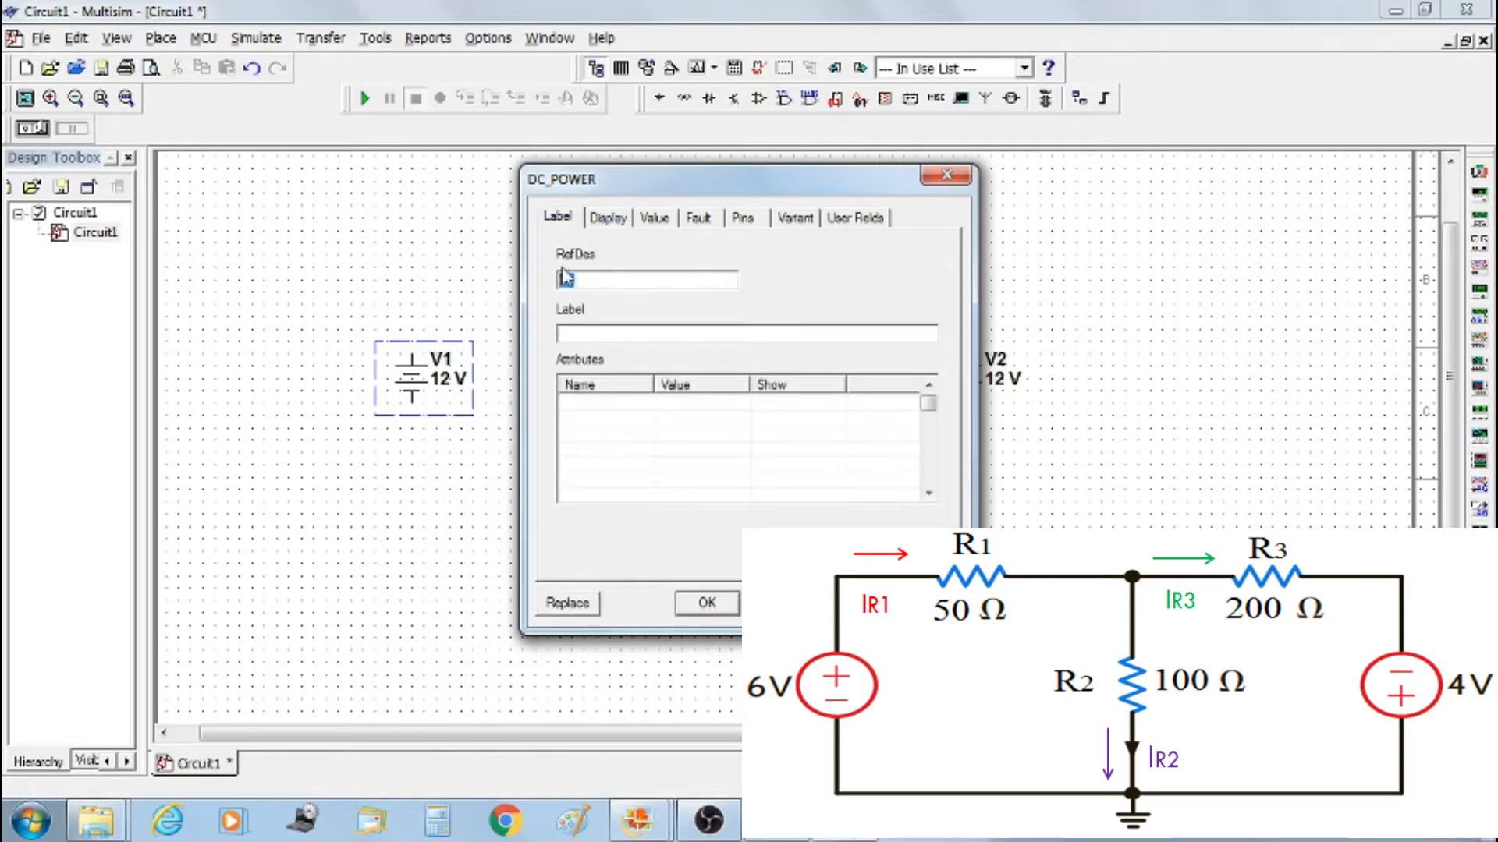
text(VB1)
click(710, 605)
Change the reference designator of DC source V2 to VB2
double_click(998, 368)
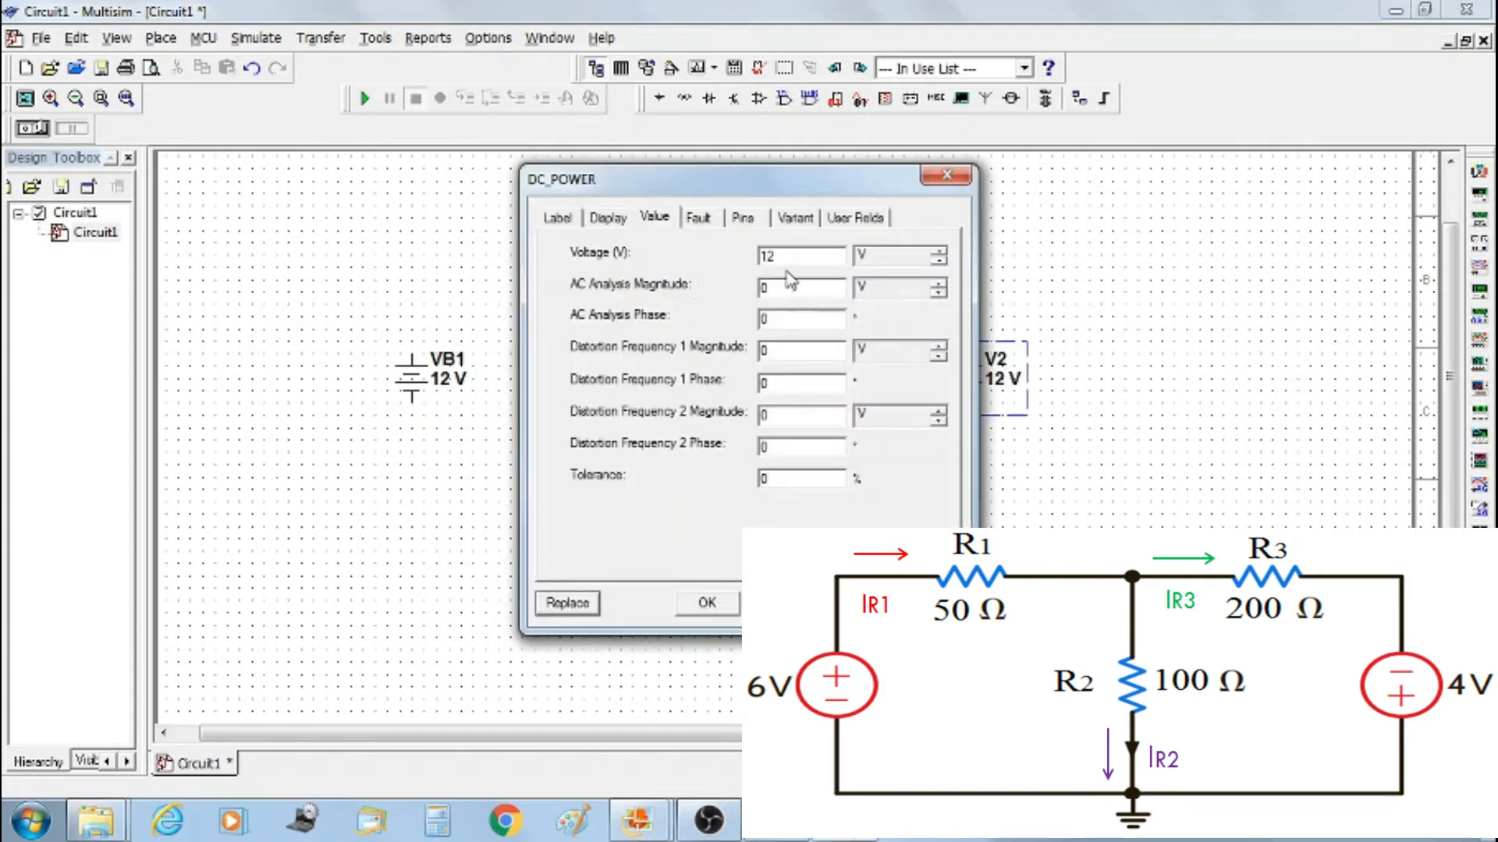
click(557, 217)
double_click(559, 281)
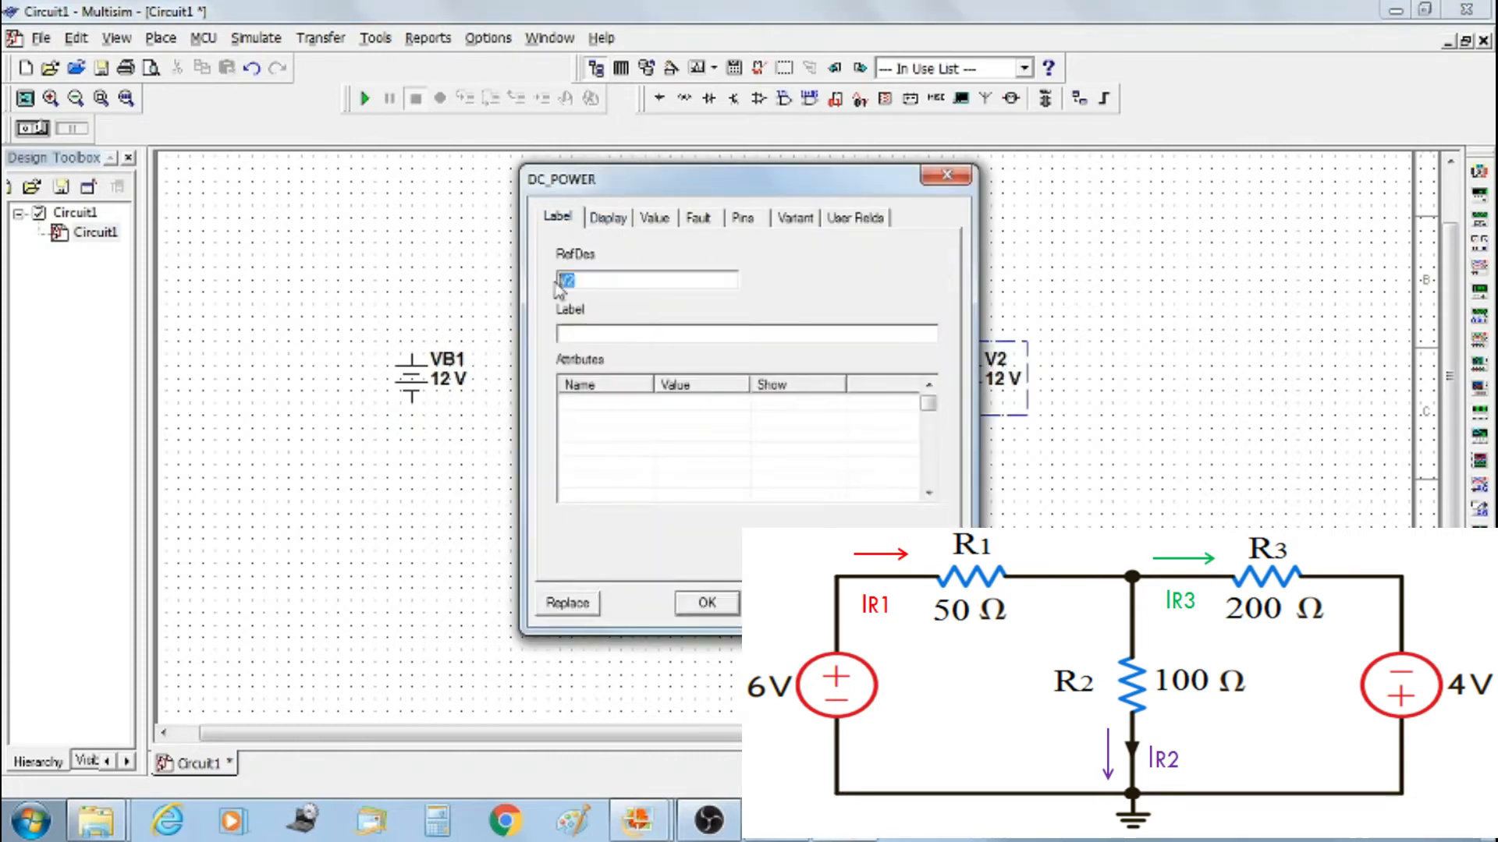
text(VB2)
key(Return)
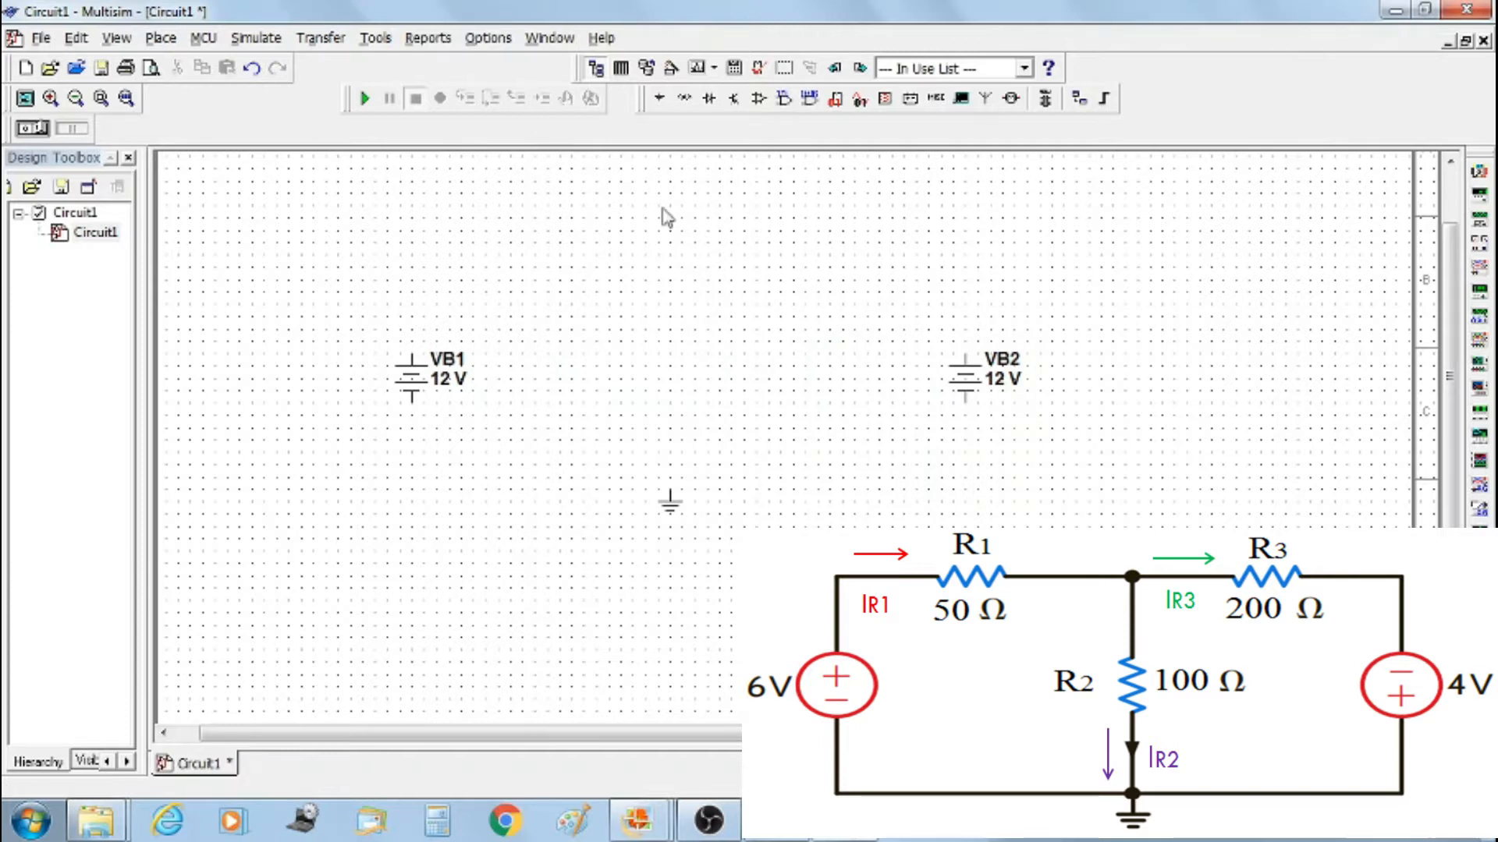
Place three resistors between the two DC sources and set R1's resistance to 50 Ω
click(684, 102)
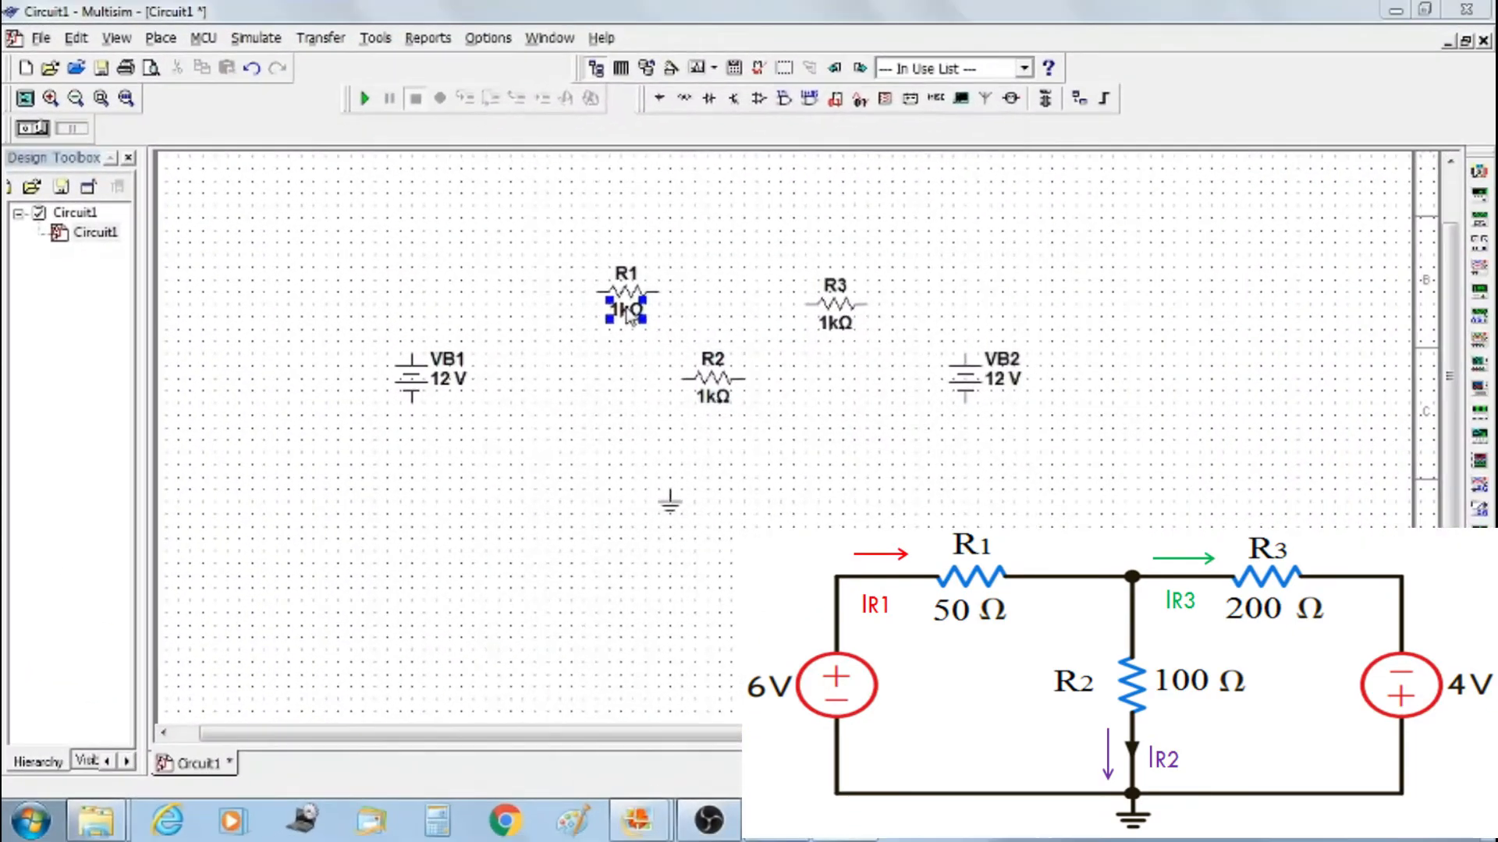
double_click(622, 301)
text(50)
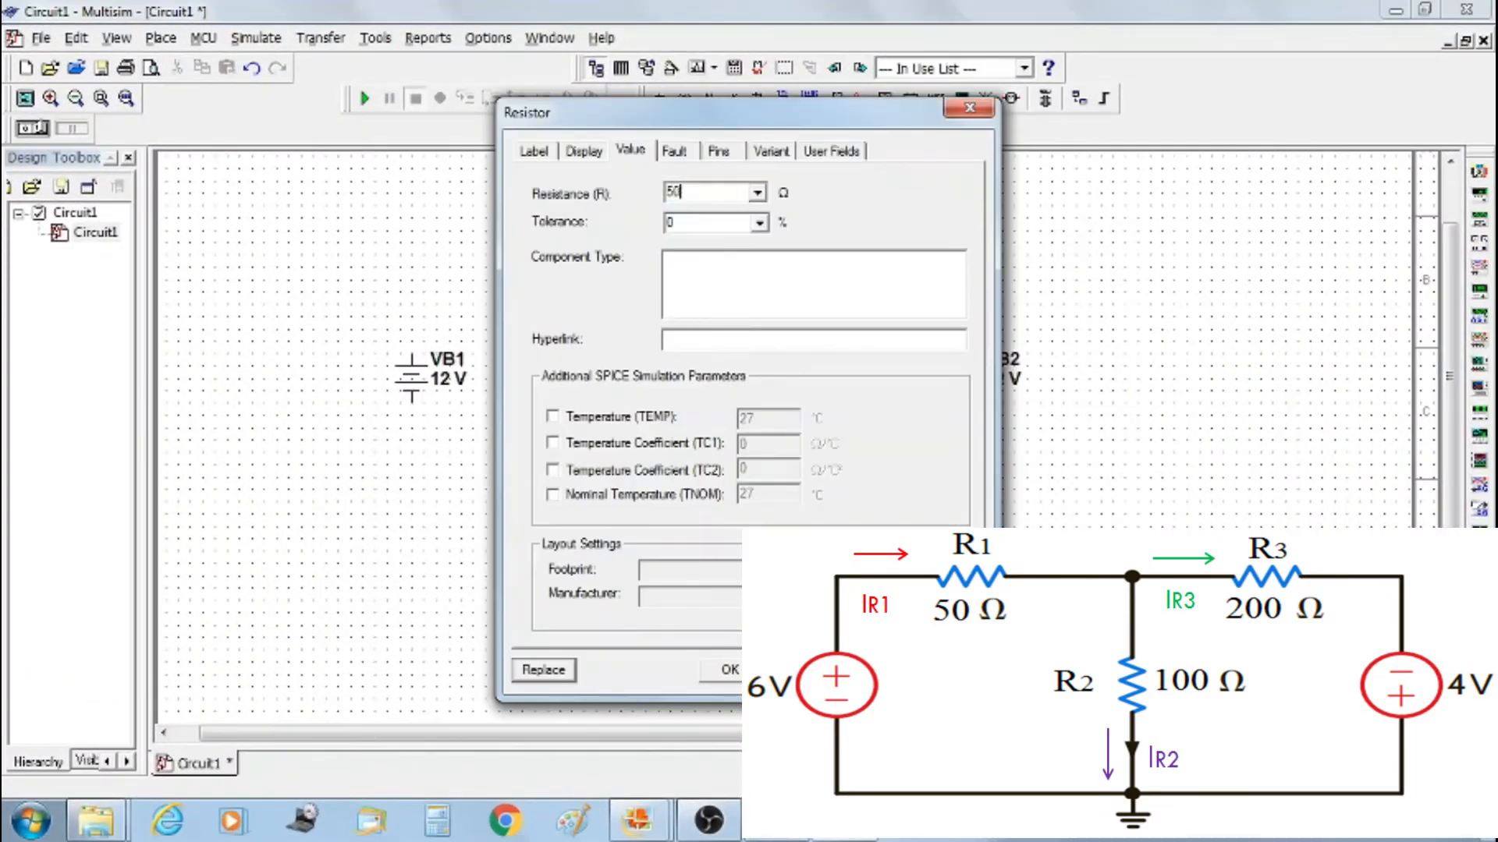
click(719, 671)
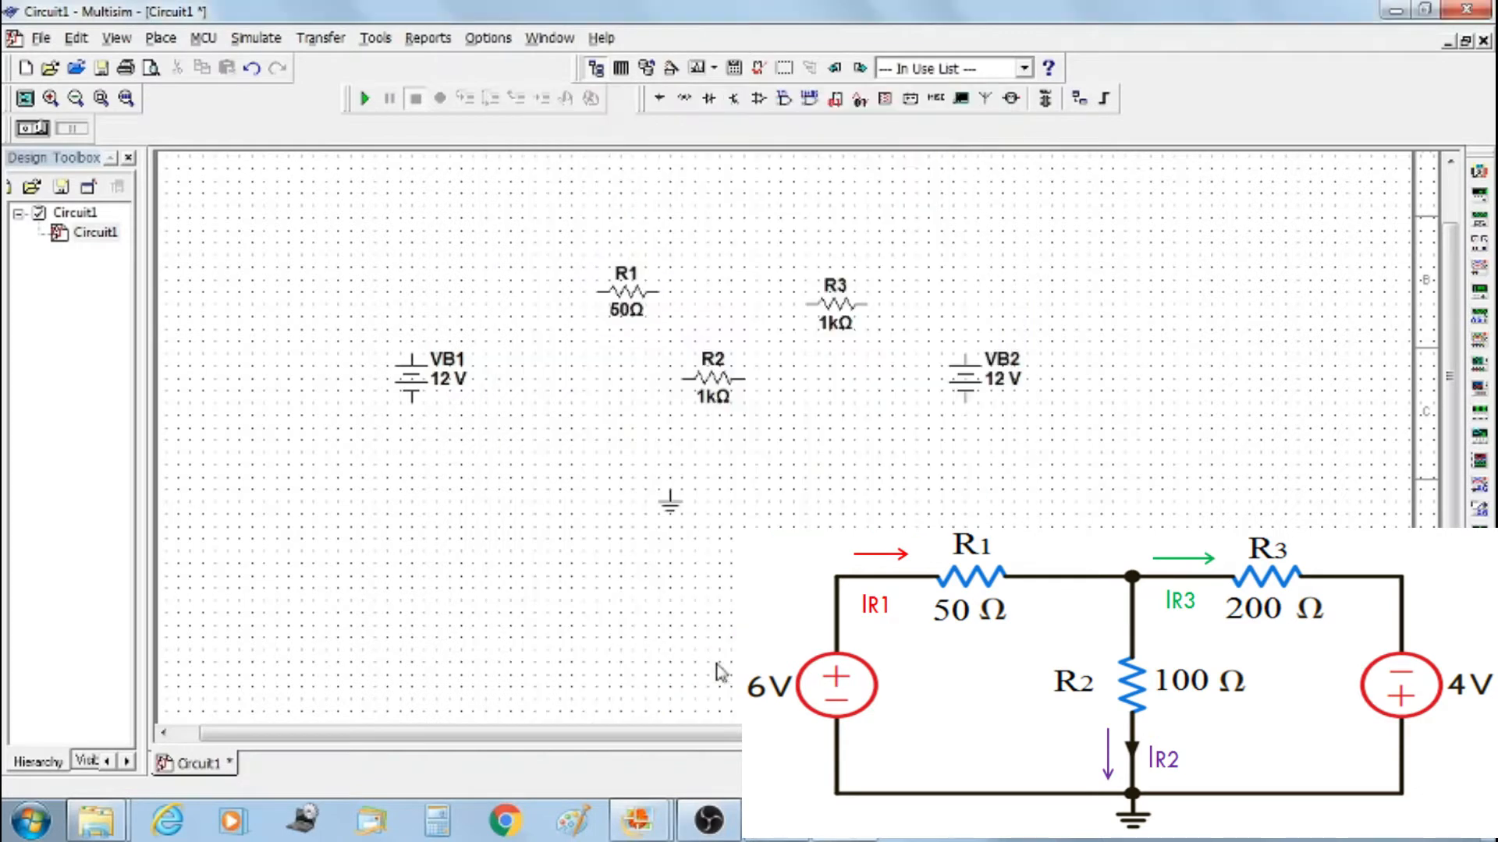
Set the resistance of R2 to 100 Ω and of R3 to 200 Ω
double_click(713, 390)
text(100)
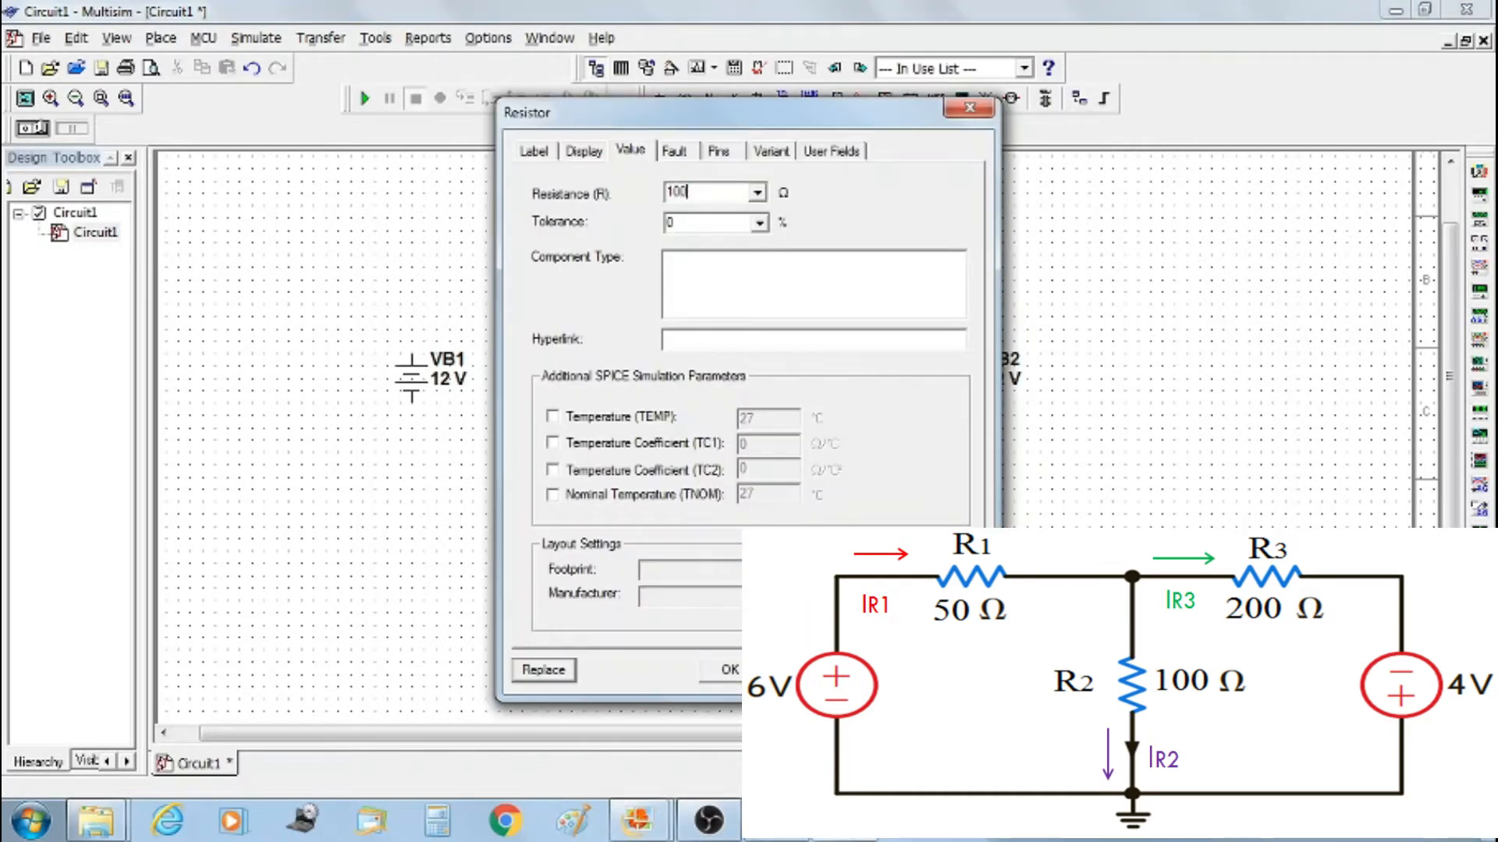
click(729, 672)
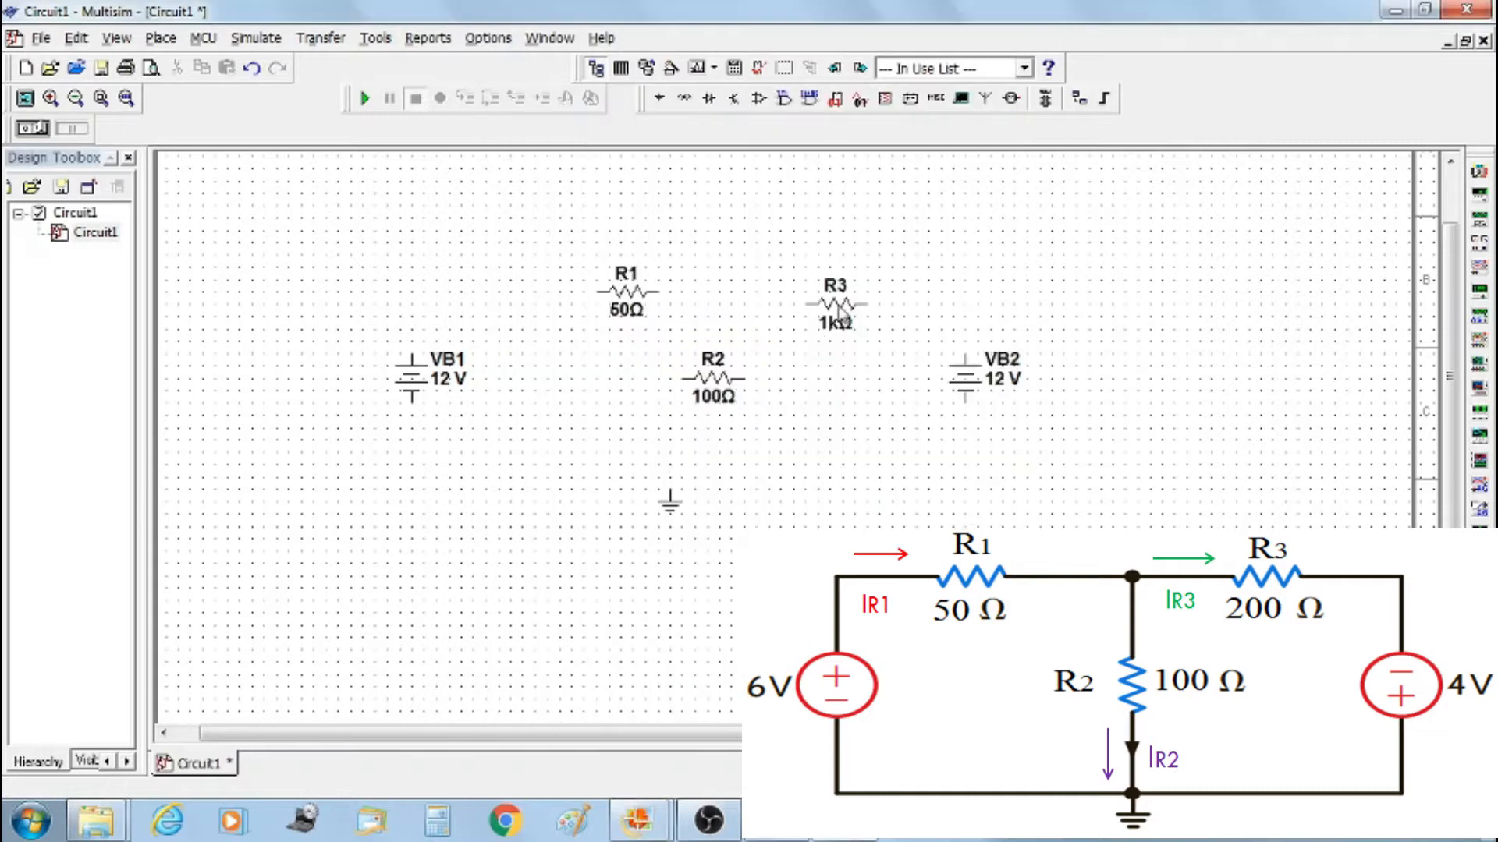
double_click(837, 328)
text(200)
key(Return)
Rotate resistor R2 by 90 degrees clockwise so it stands vertically above the ground
click(712, 384)
right_click(712, 384)
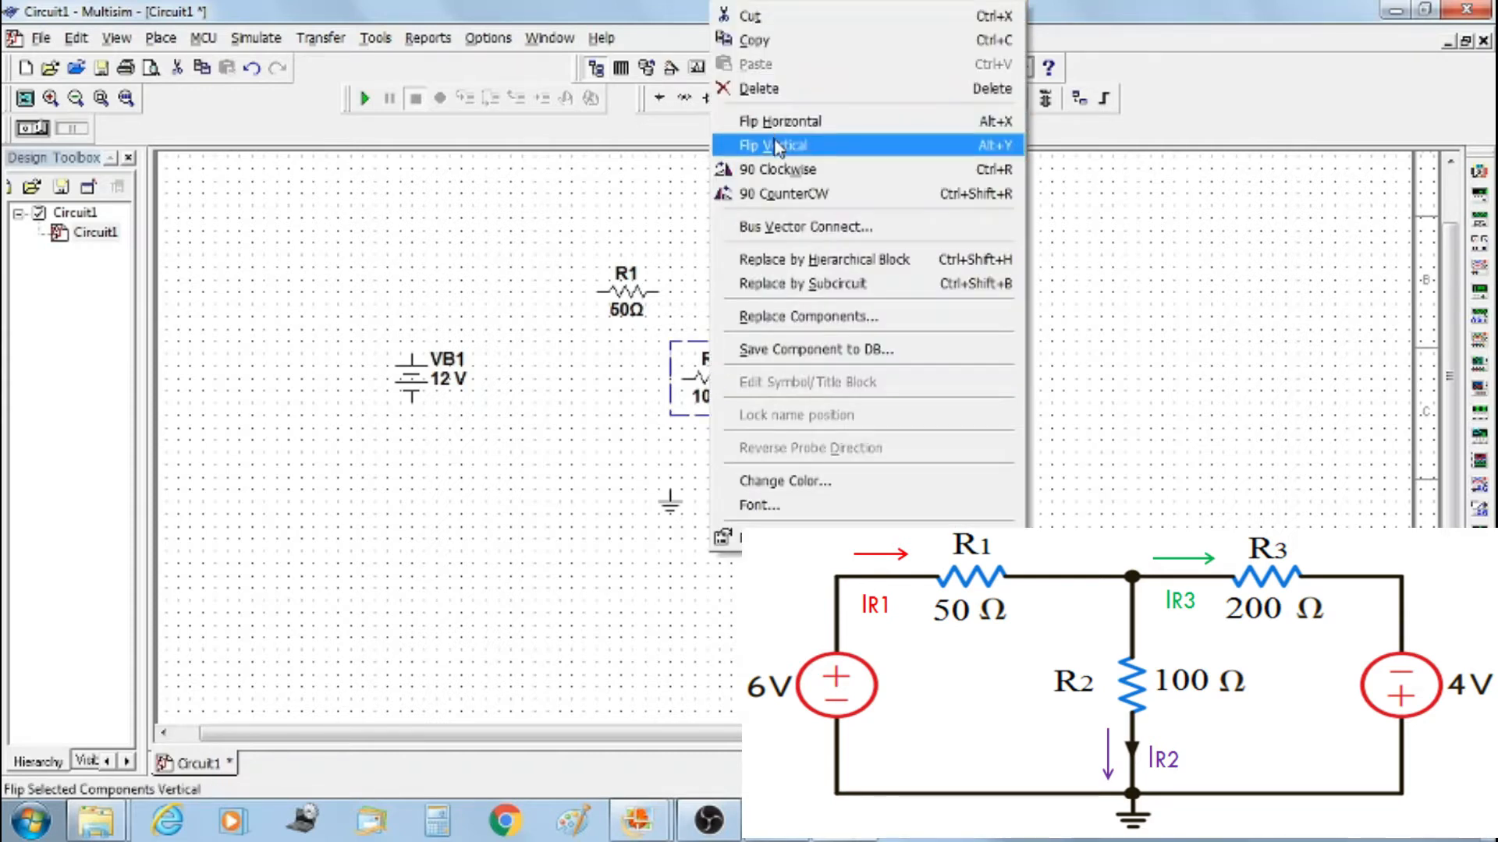
click(777, 170)
click(776, 411)
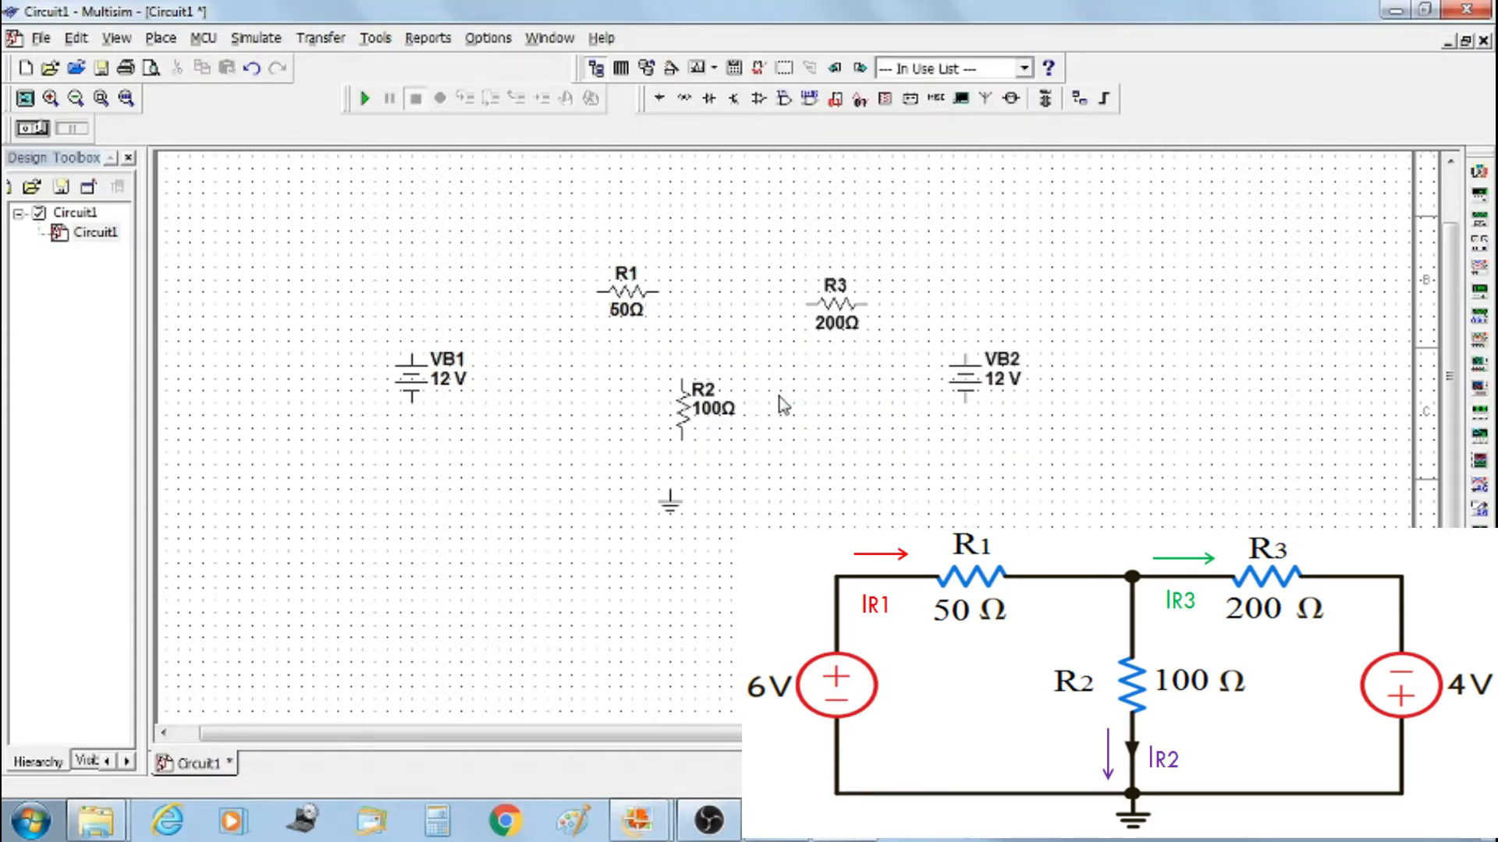
Place three multimeters above the circuit: one between VB1 and R1, one between R1 and R3, and one above VB2
click(1474, 178)
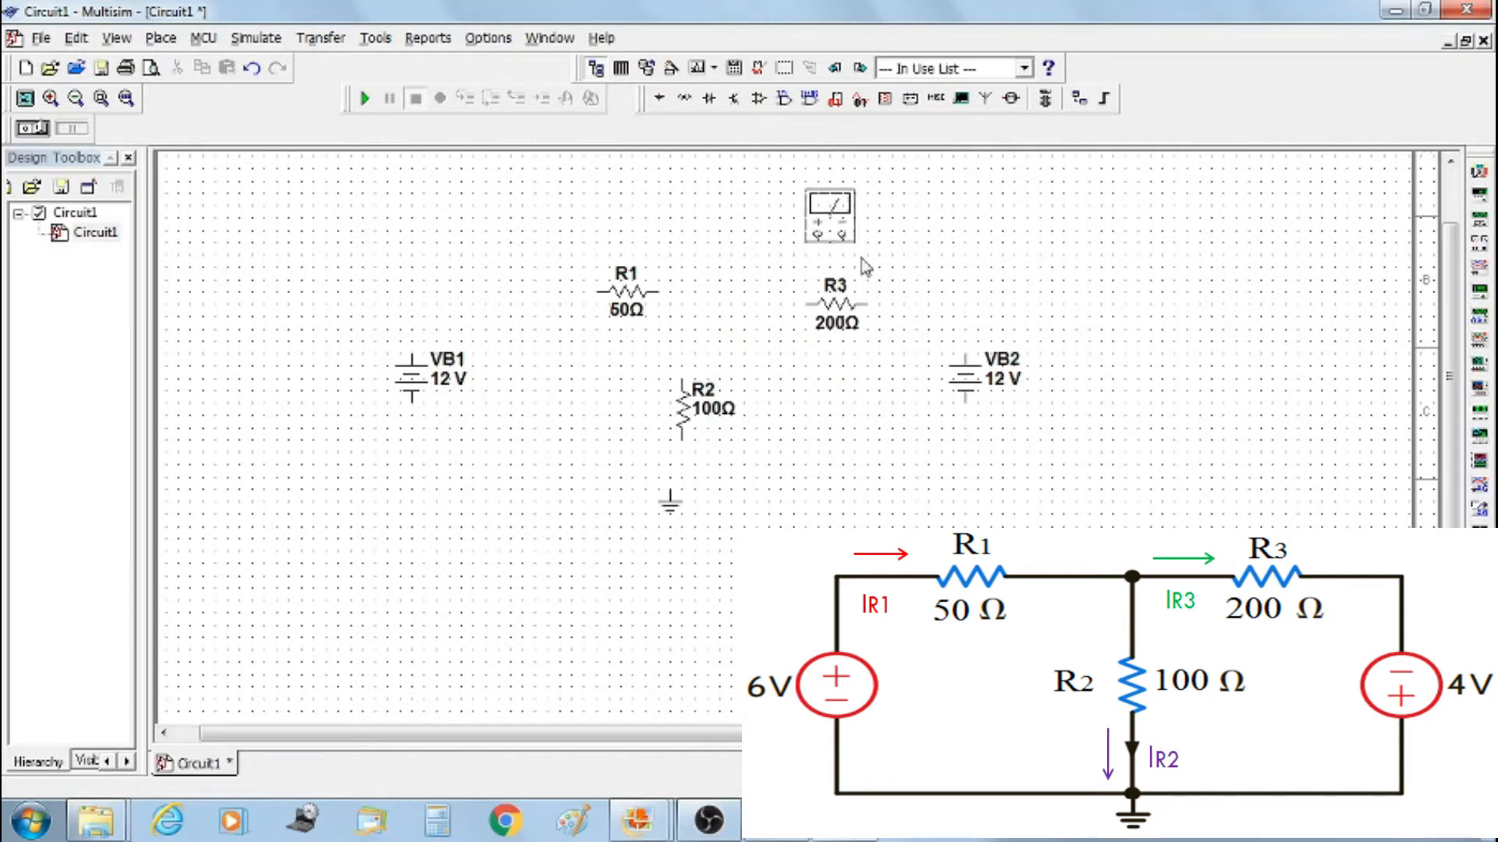
click(499, 268)
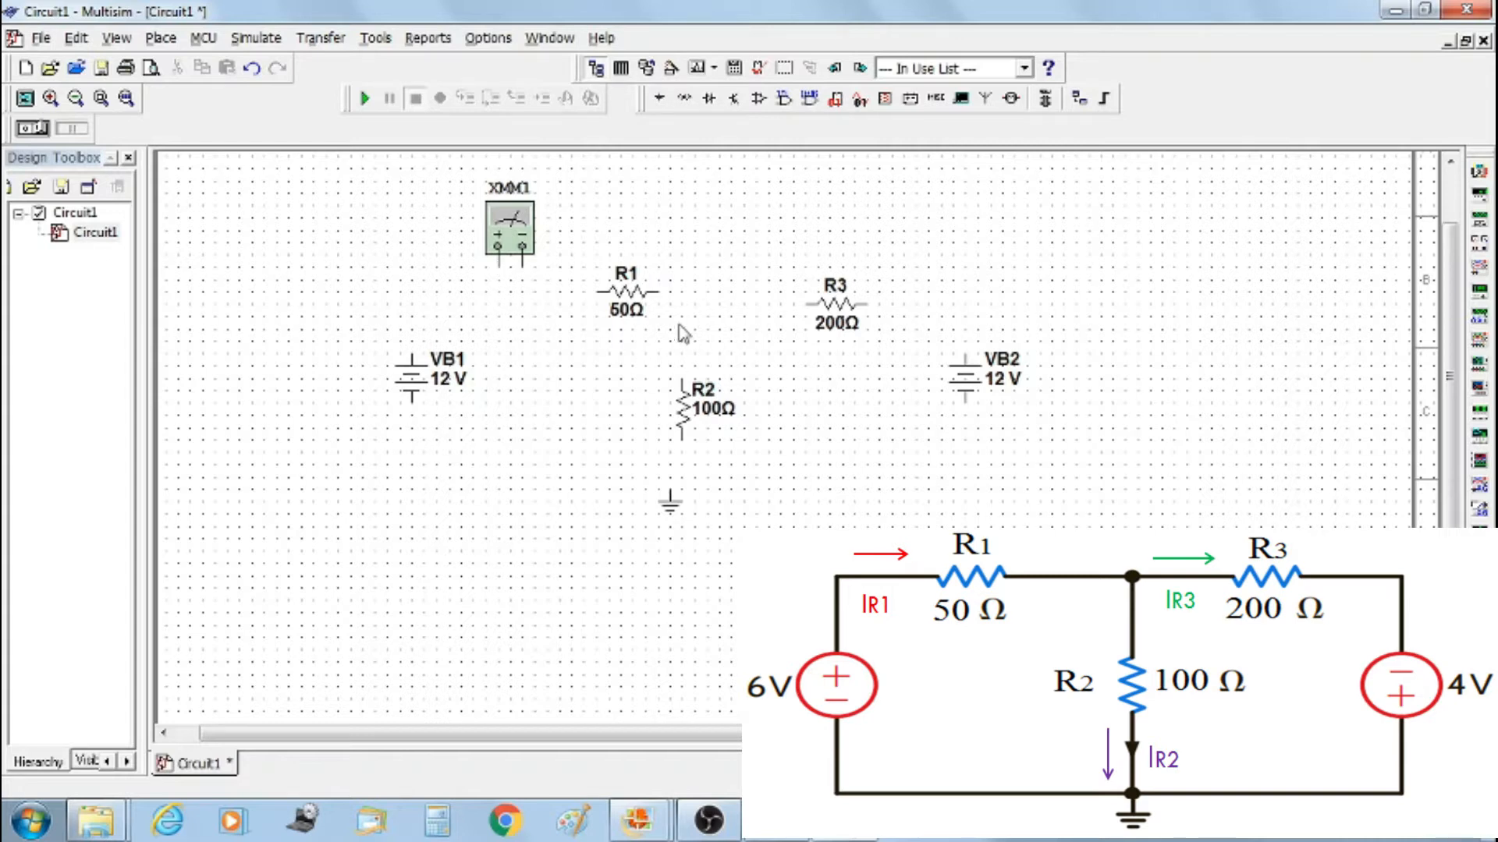
click(1476, 174)
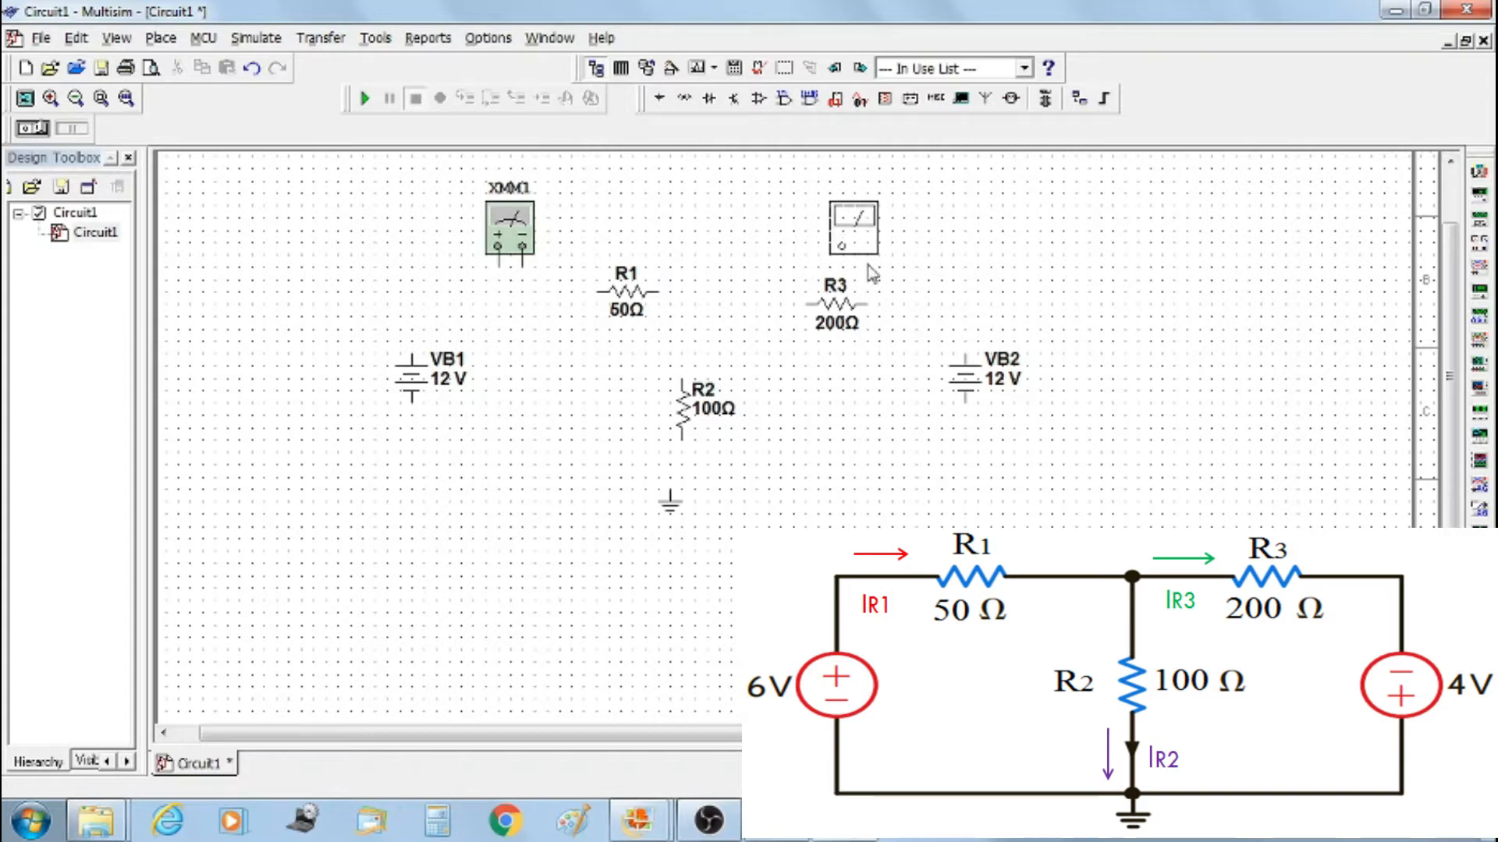
click(734, 255)
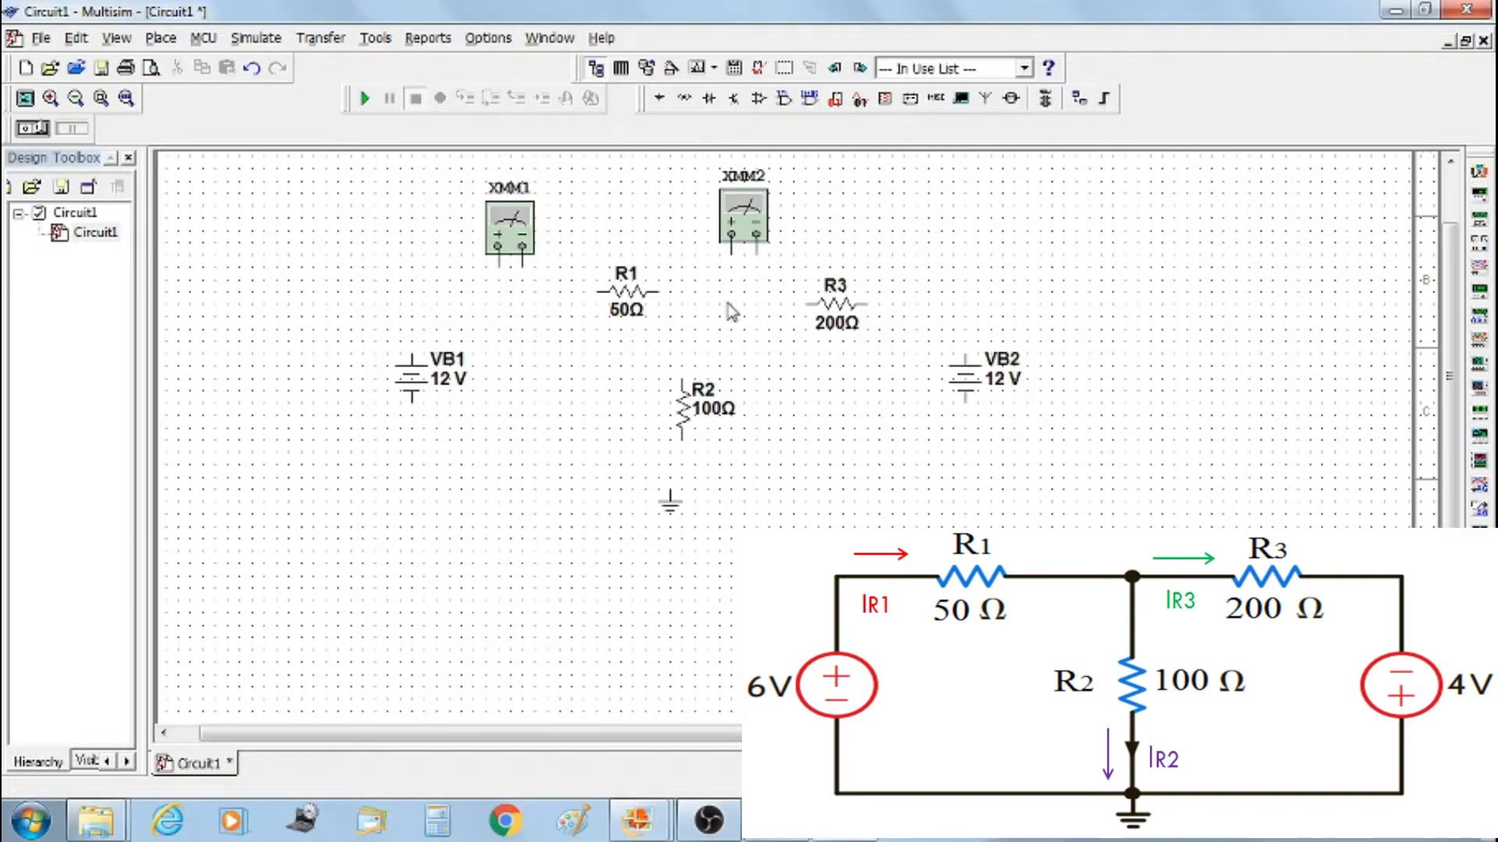
click(1475, 174)
click(932, 268)
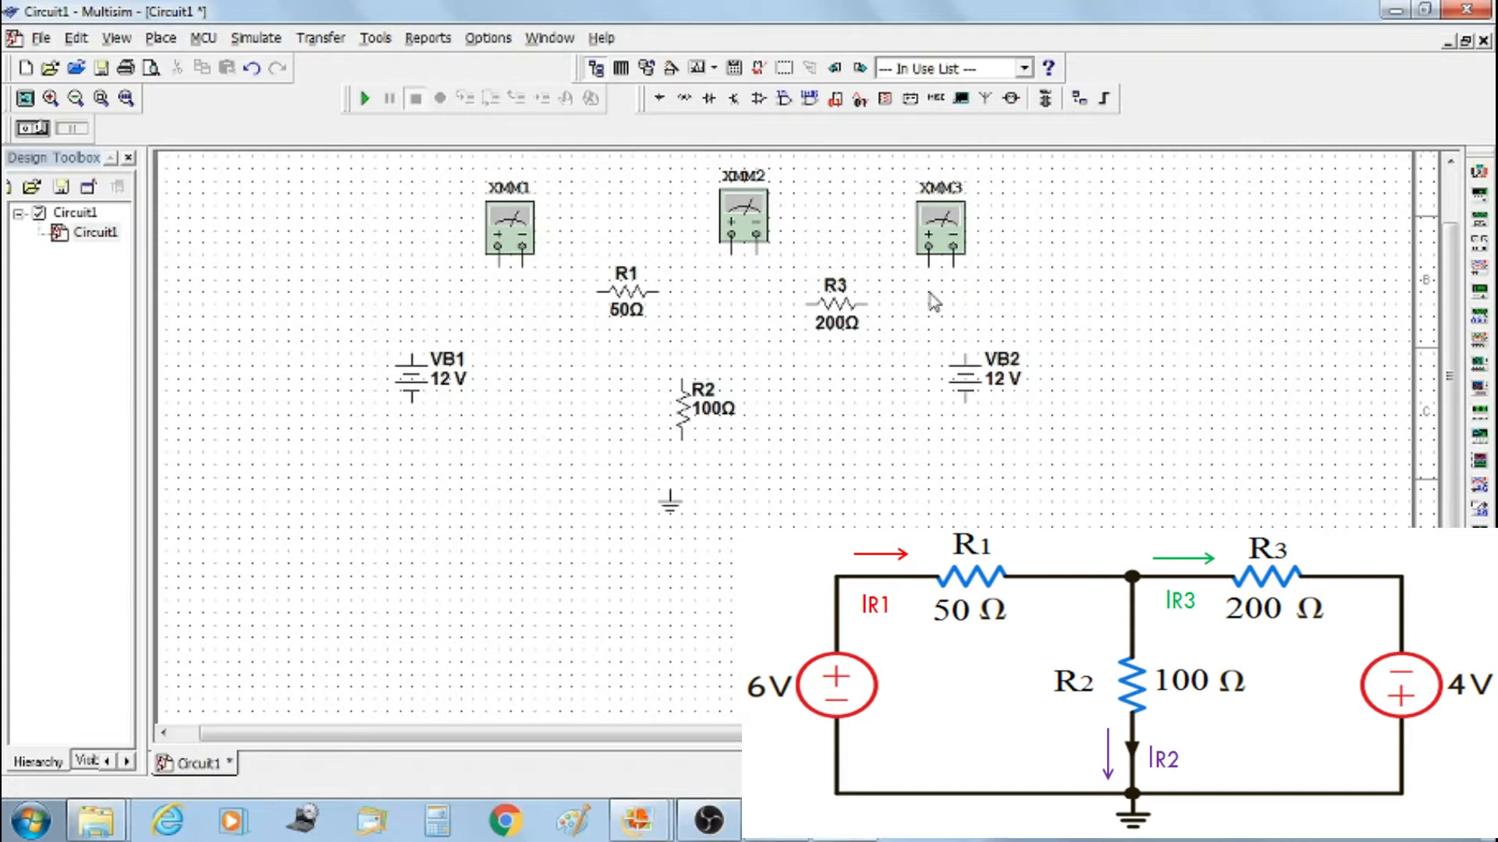
Flip DC source VB2 vertically to reverse its polarity
click(967, 382)
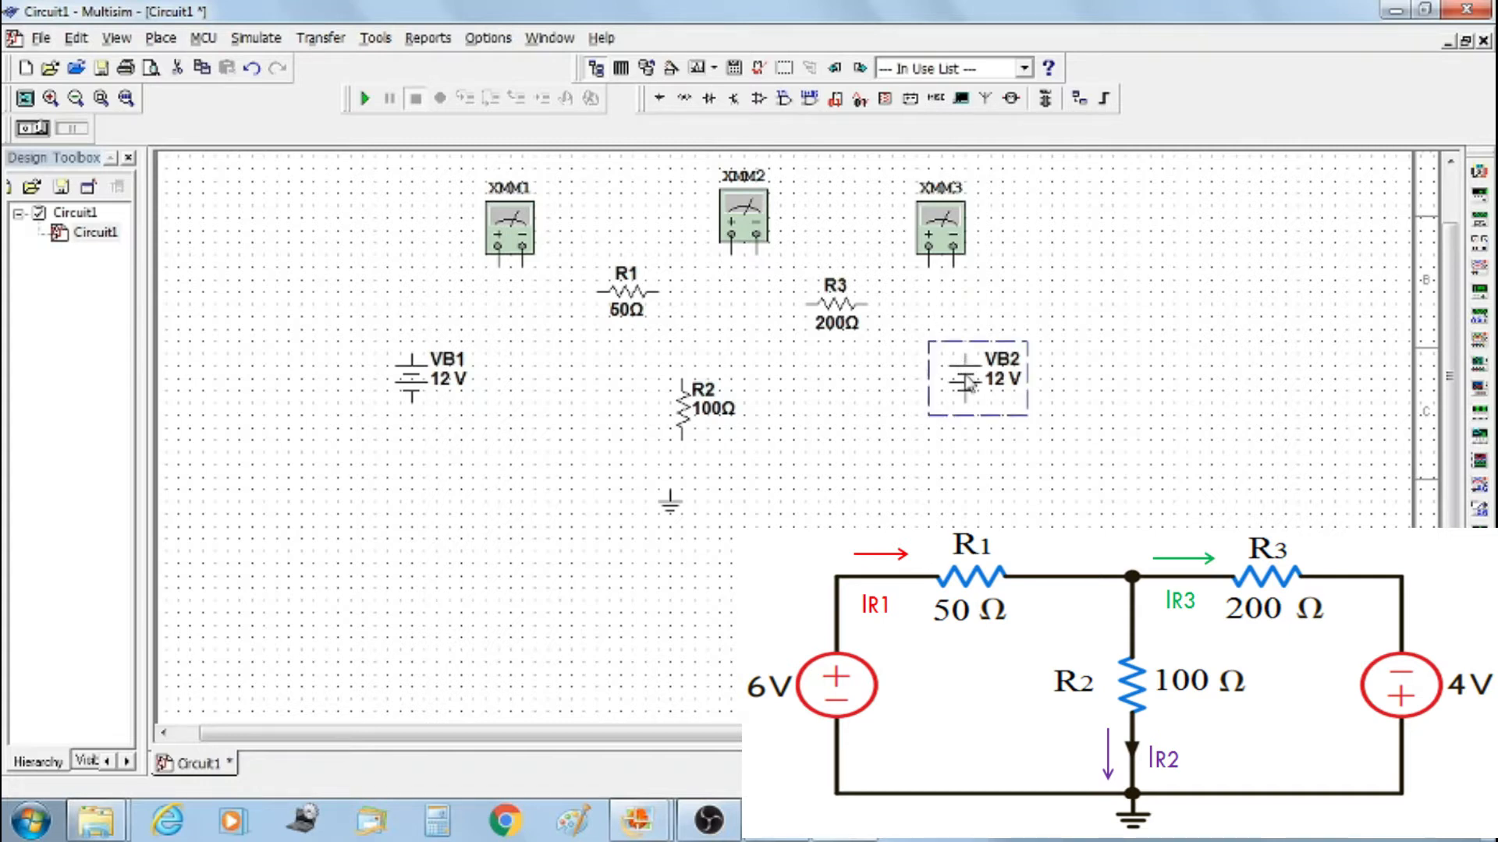
right_click(967, 382)
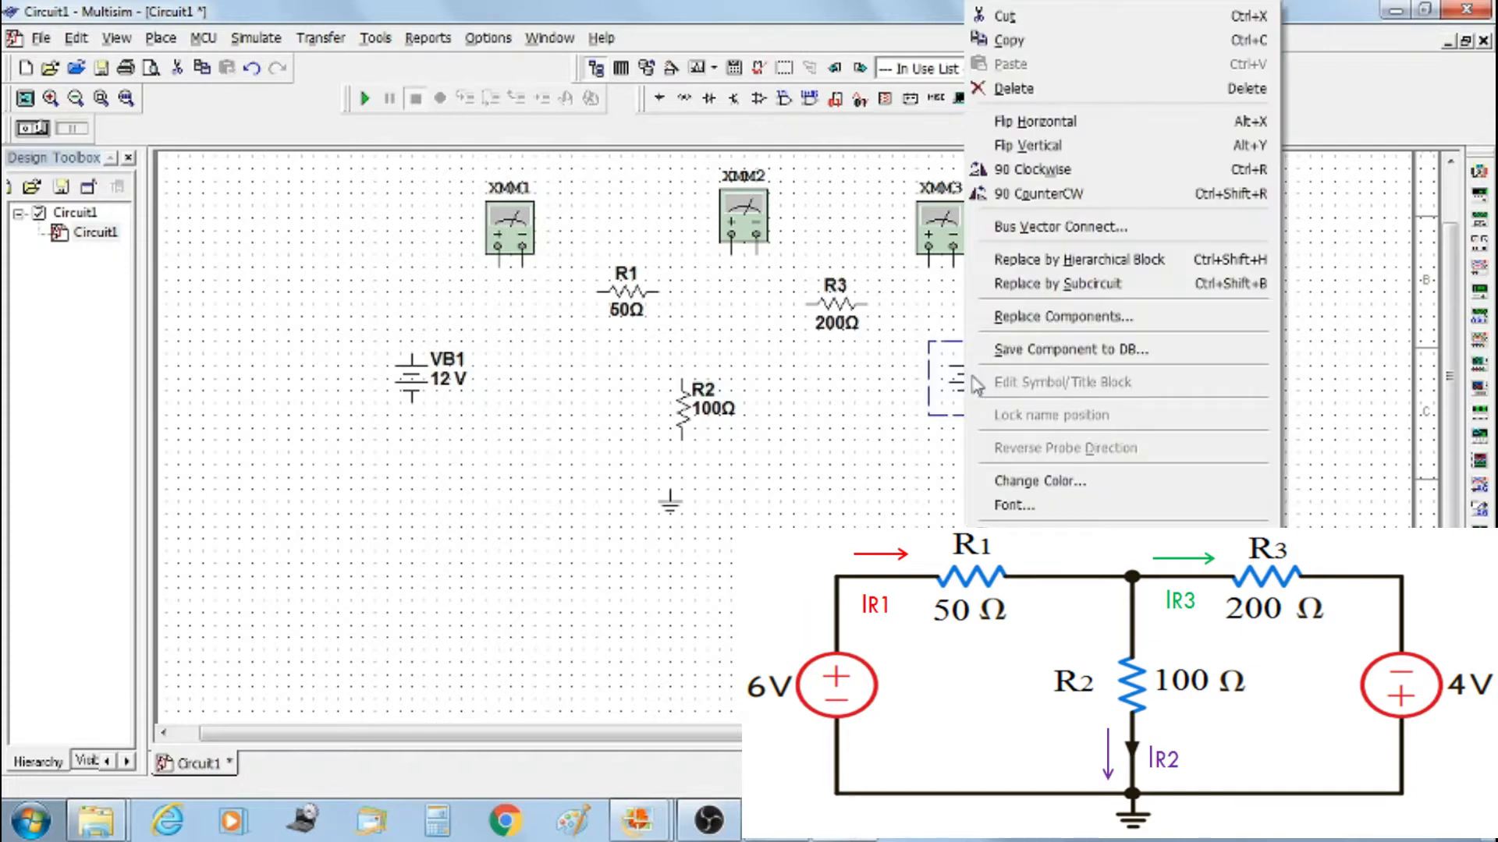
click(1024, 147)
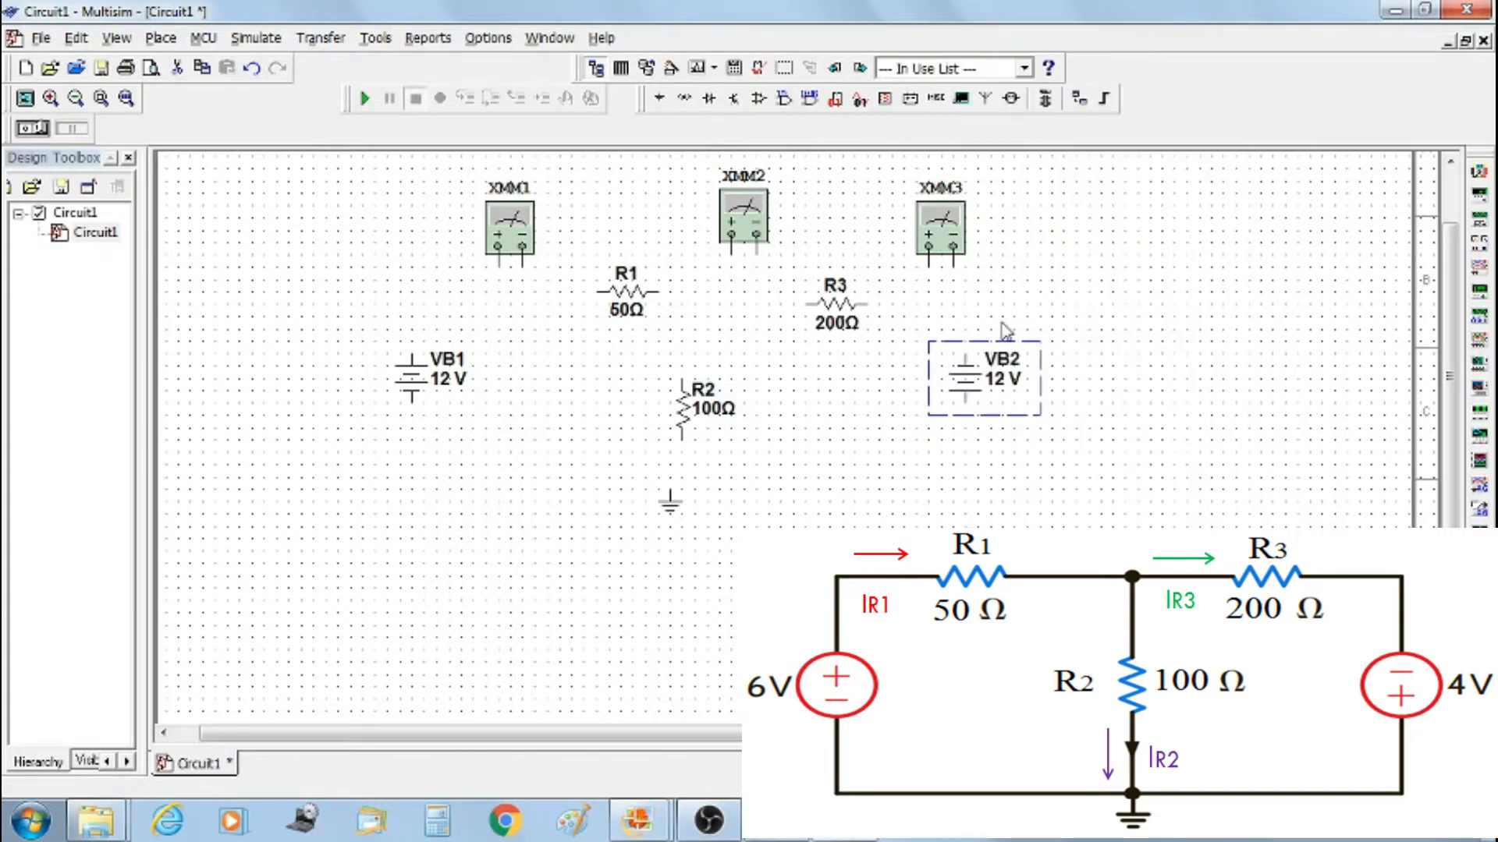
click(978, 479)
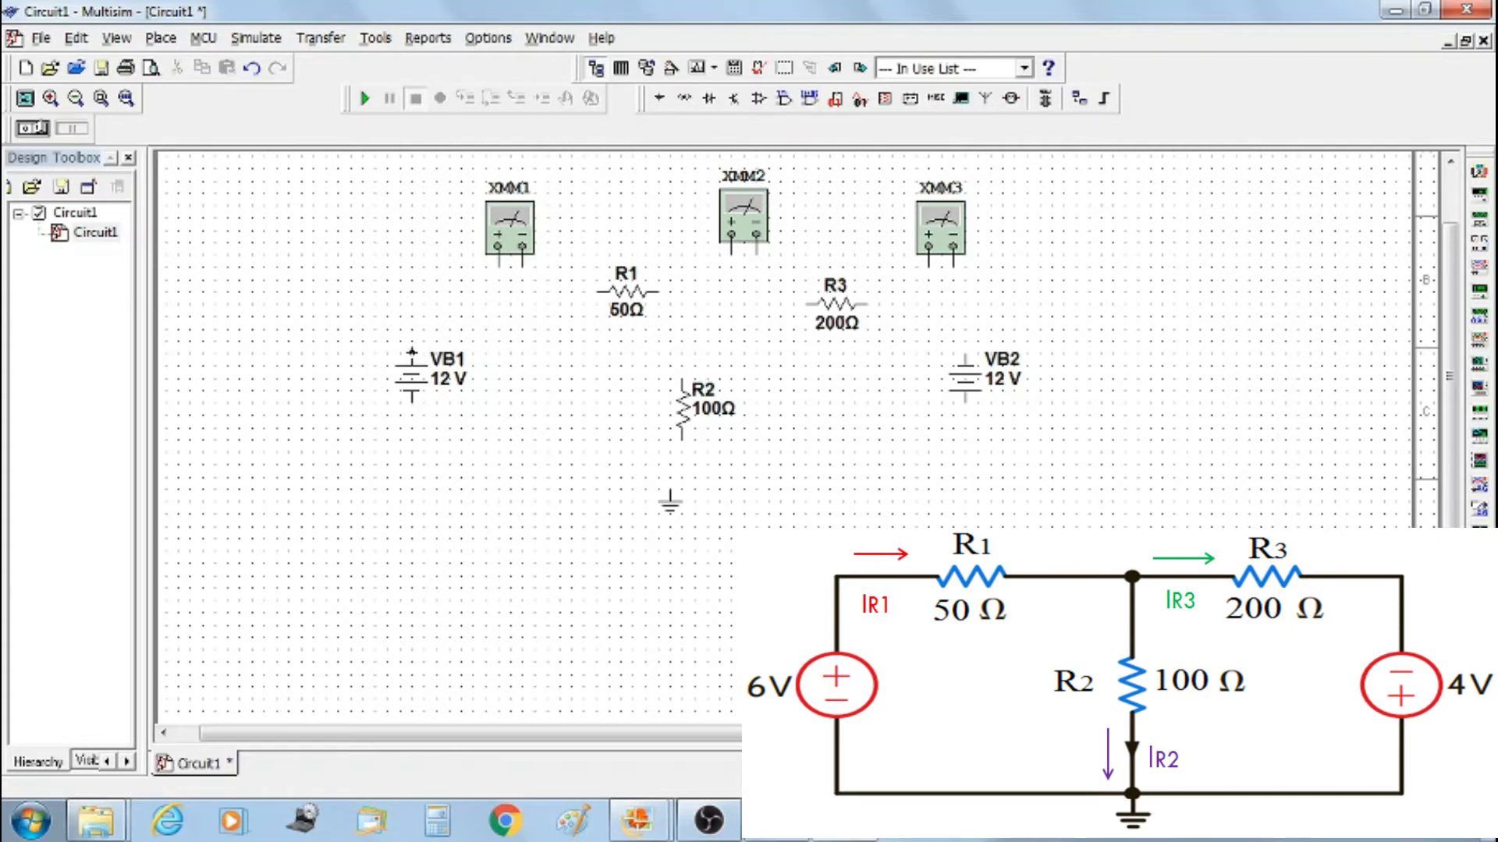
Wire VB1's upper terminal through multimeter XMM1 to R1, and connect R1's other end to R3
click(411, 354)
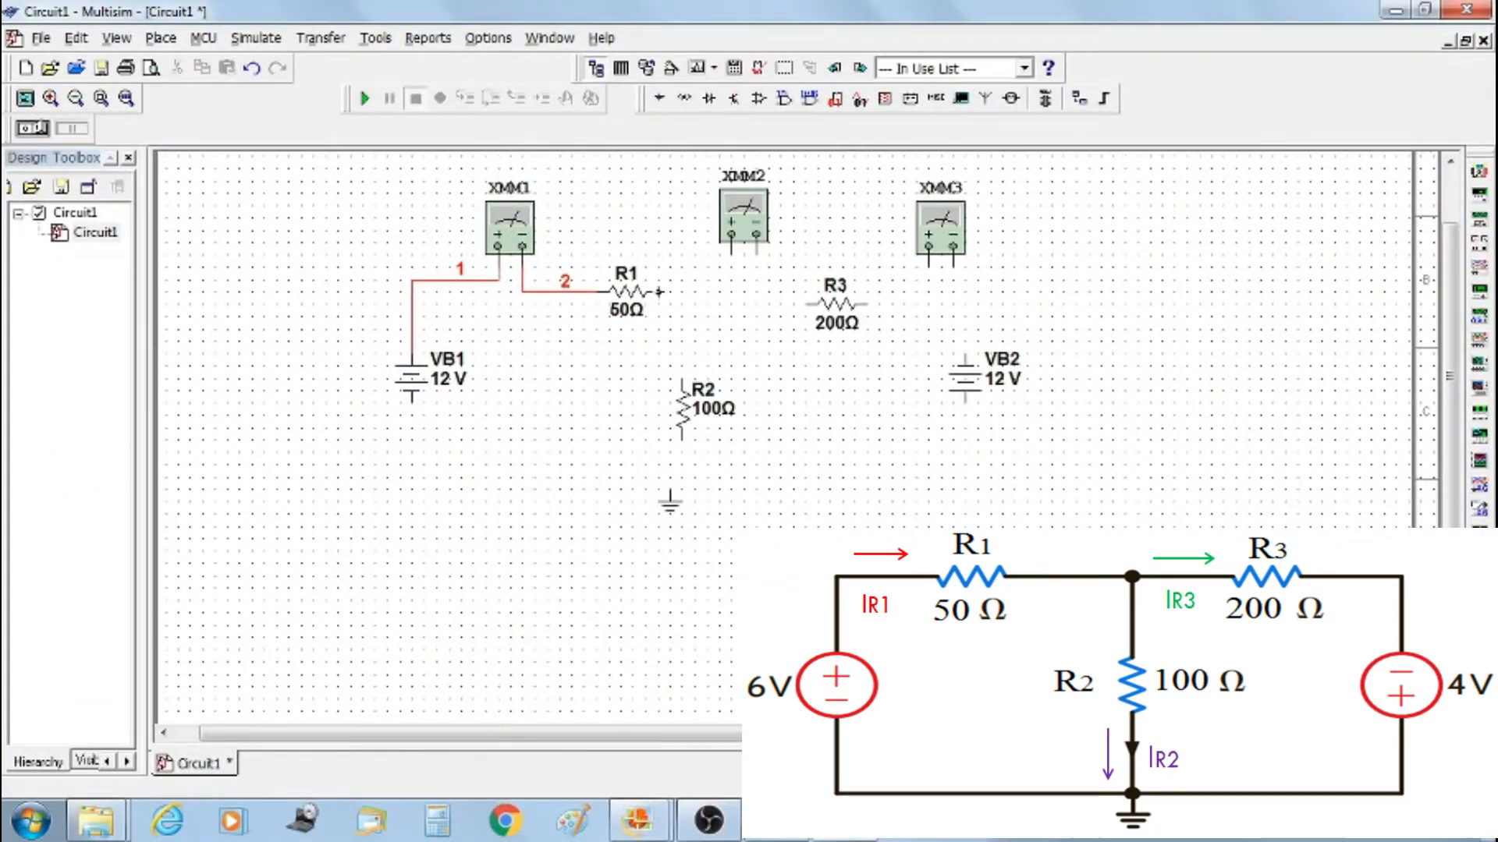
click(659, 292)
click(803, 293)
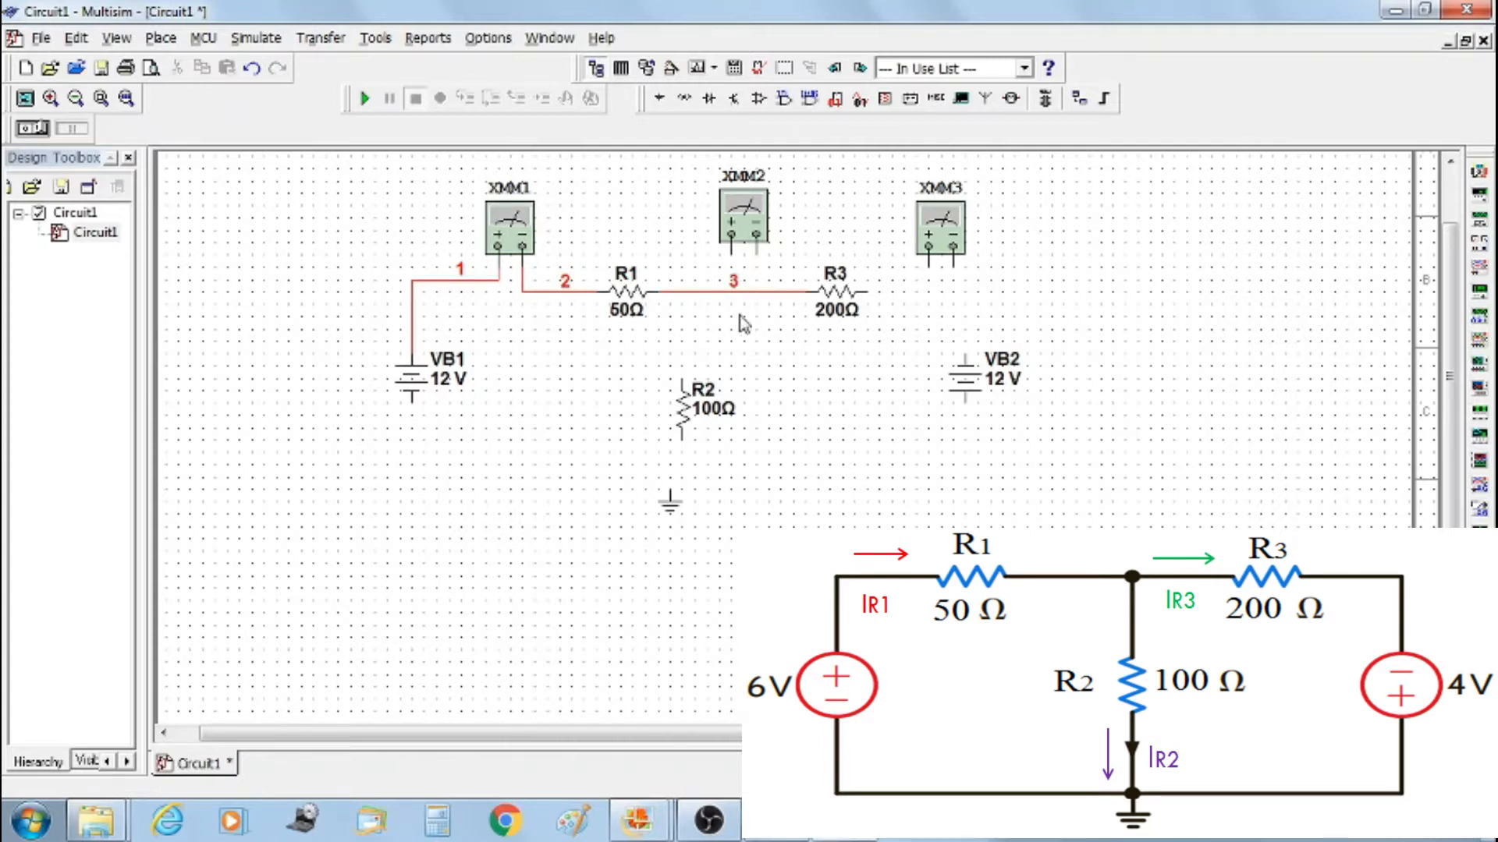
Wire R2's upper end to XMM2's positive terminal, and connect R3 through multimeter XMM3 to VB2's upper terminal
click(683, 373)
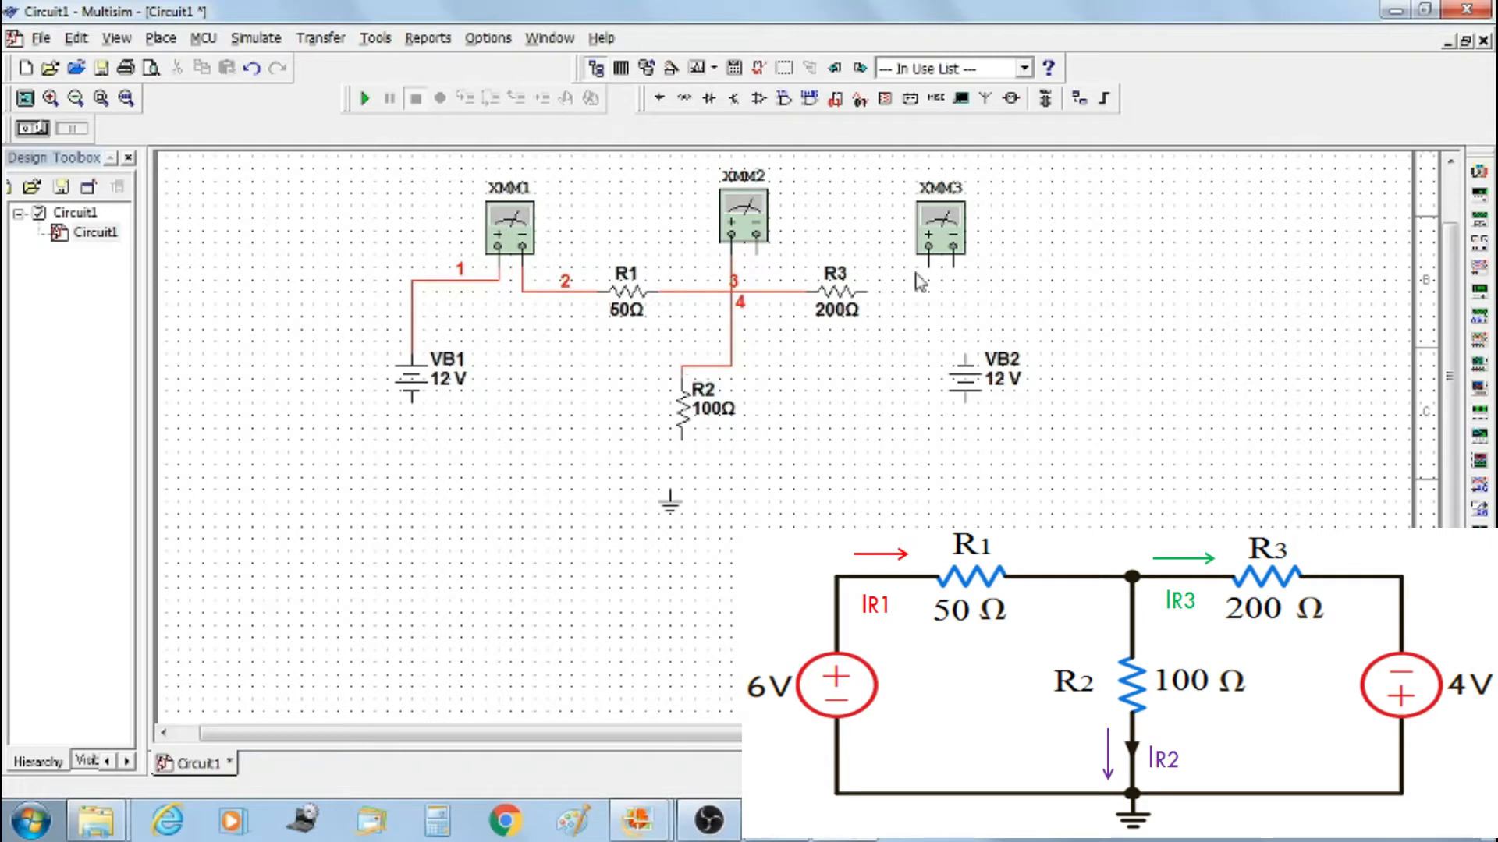
click(878, 292)
click(928, 251)
click(953, 253)
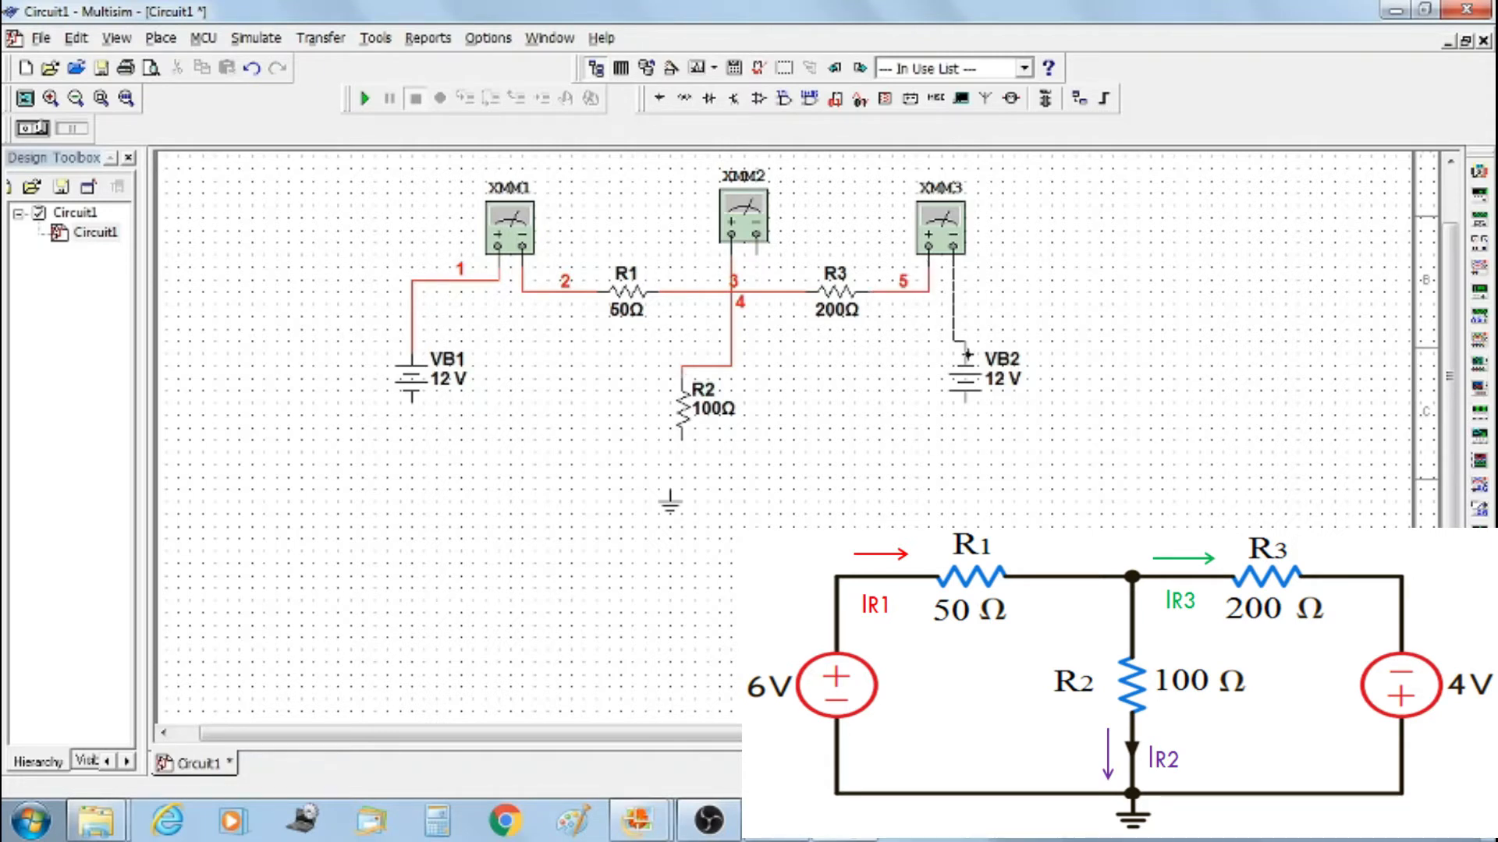
click(965, 349)
Connect the lower terminals of VB1, R2 and VB2 to the ground along a common bottom line
click(670, 490)
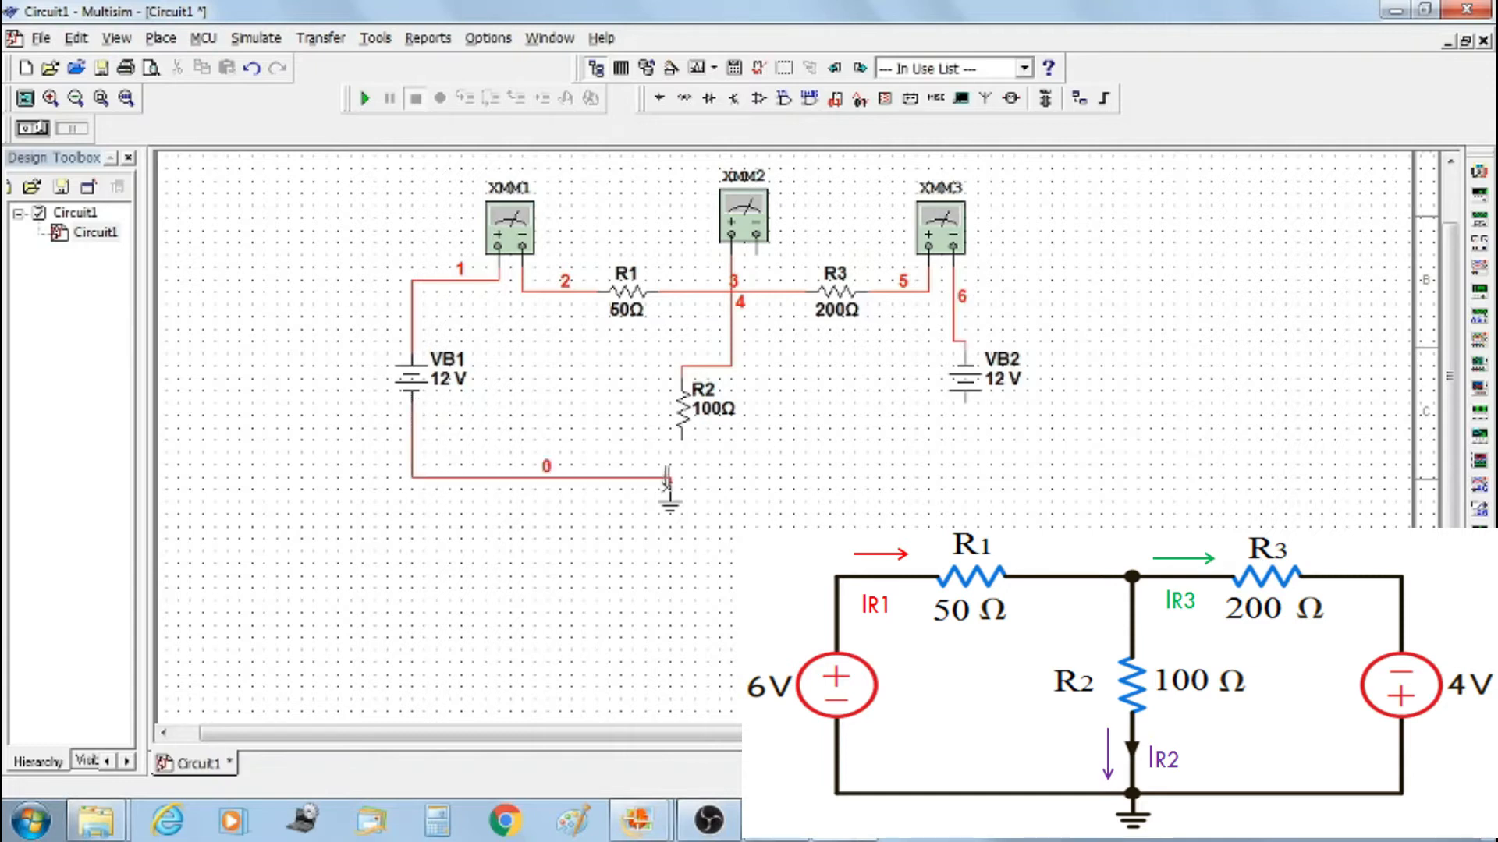
click(681, 440)
click(670, 479)
click(964, 403)
click(683, 479)
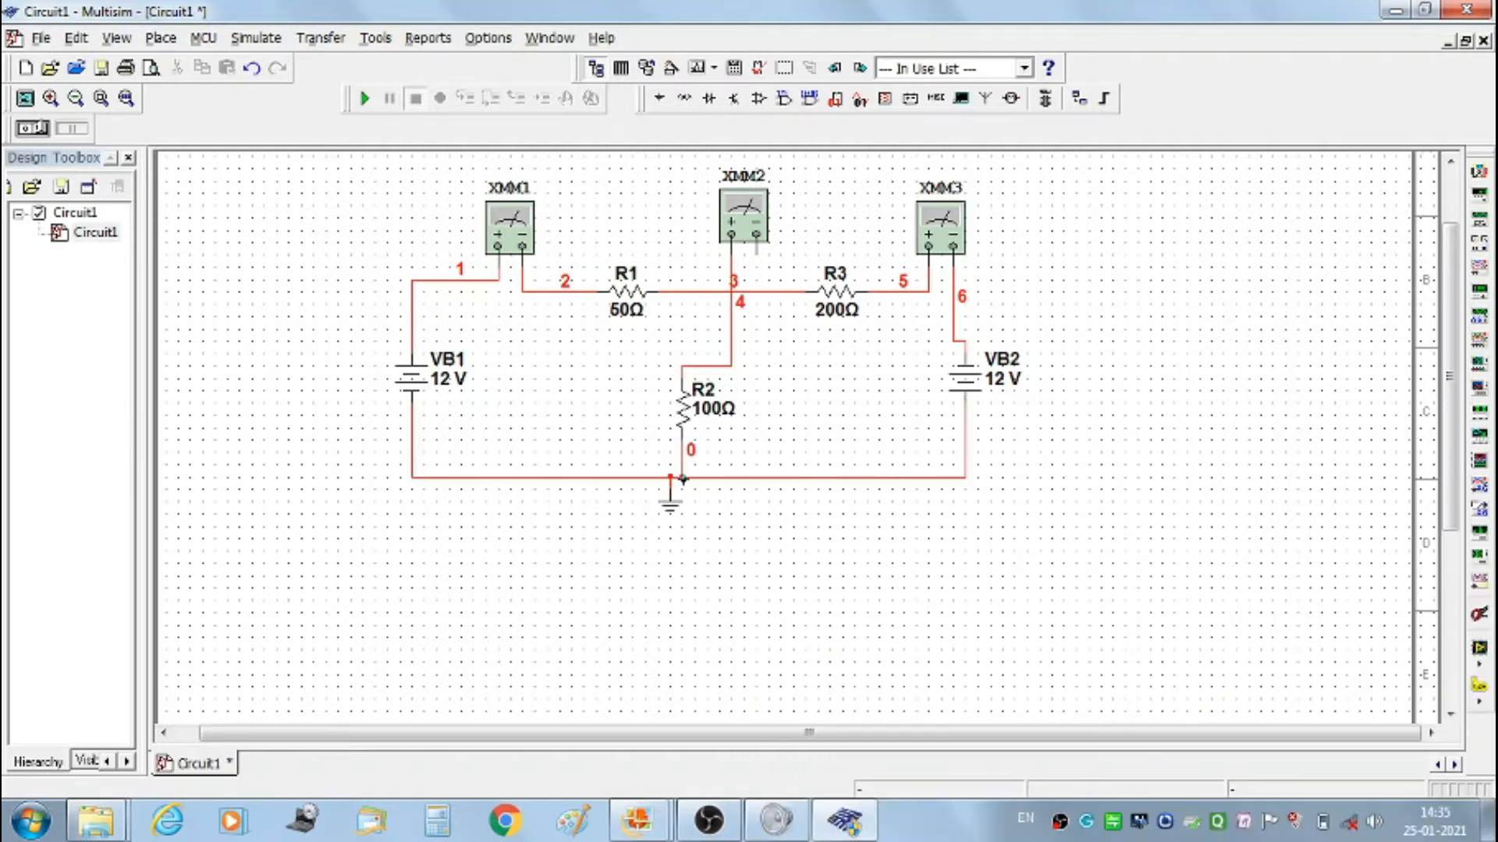
Open the displays of XMM1, XMM2 and XMM3 and arrange them beside and below the circuit without covering it
double_click(513, 234)
drag(722, 326, 258, 249)
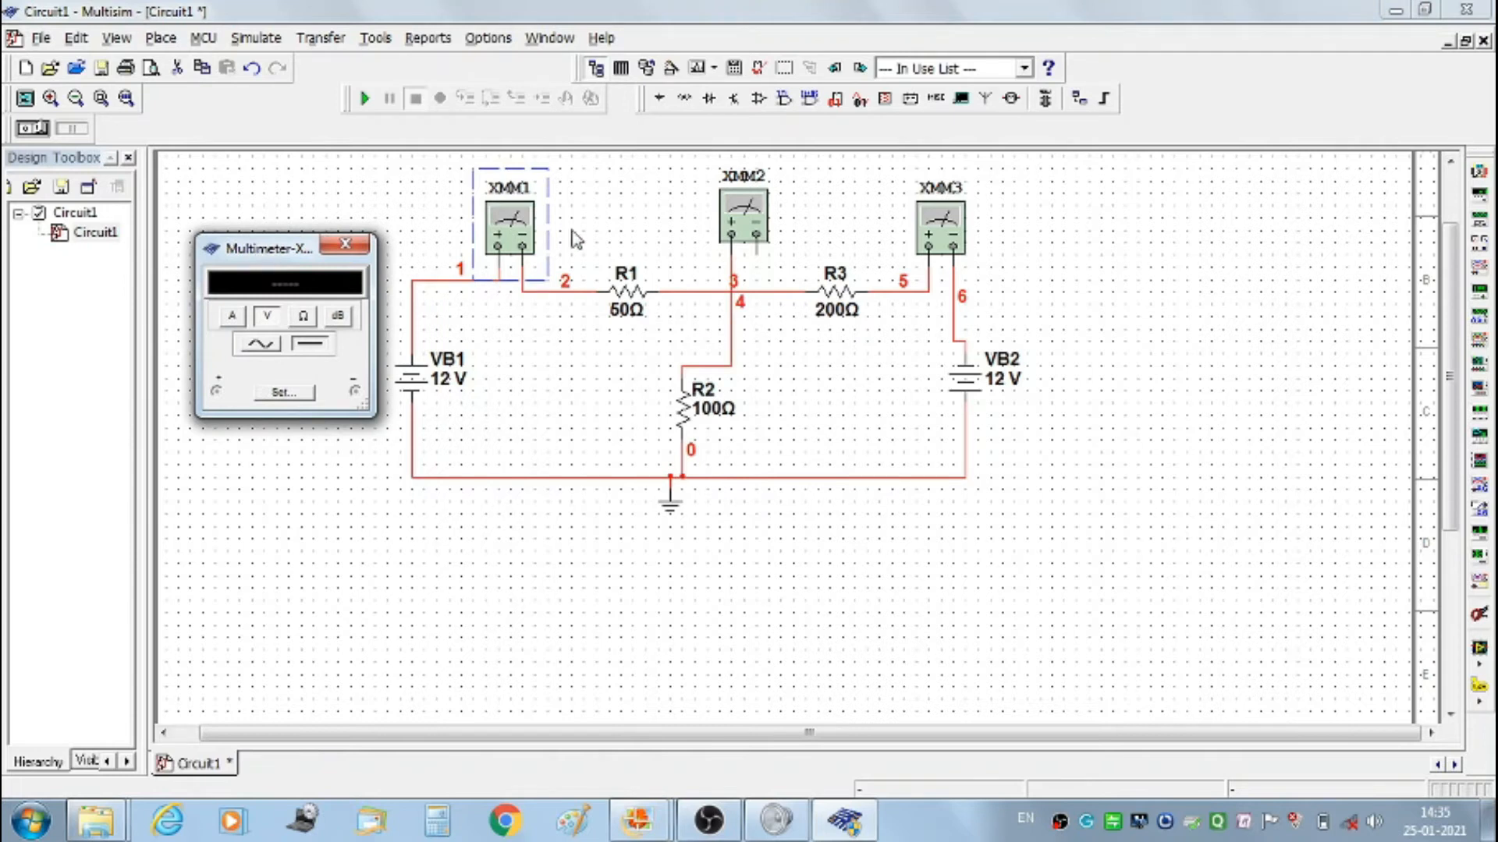
double_click(743, 218)
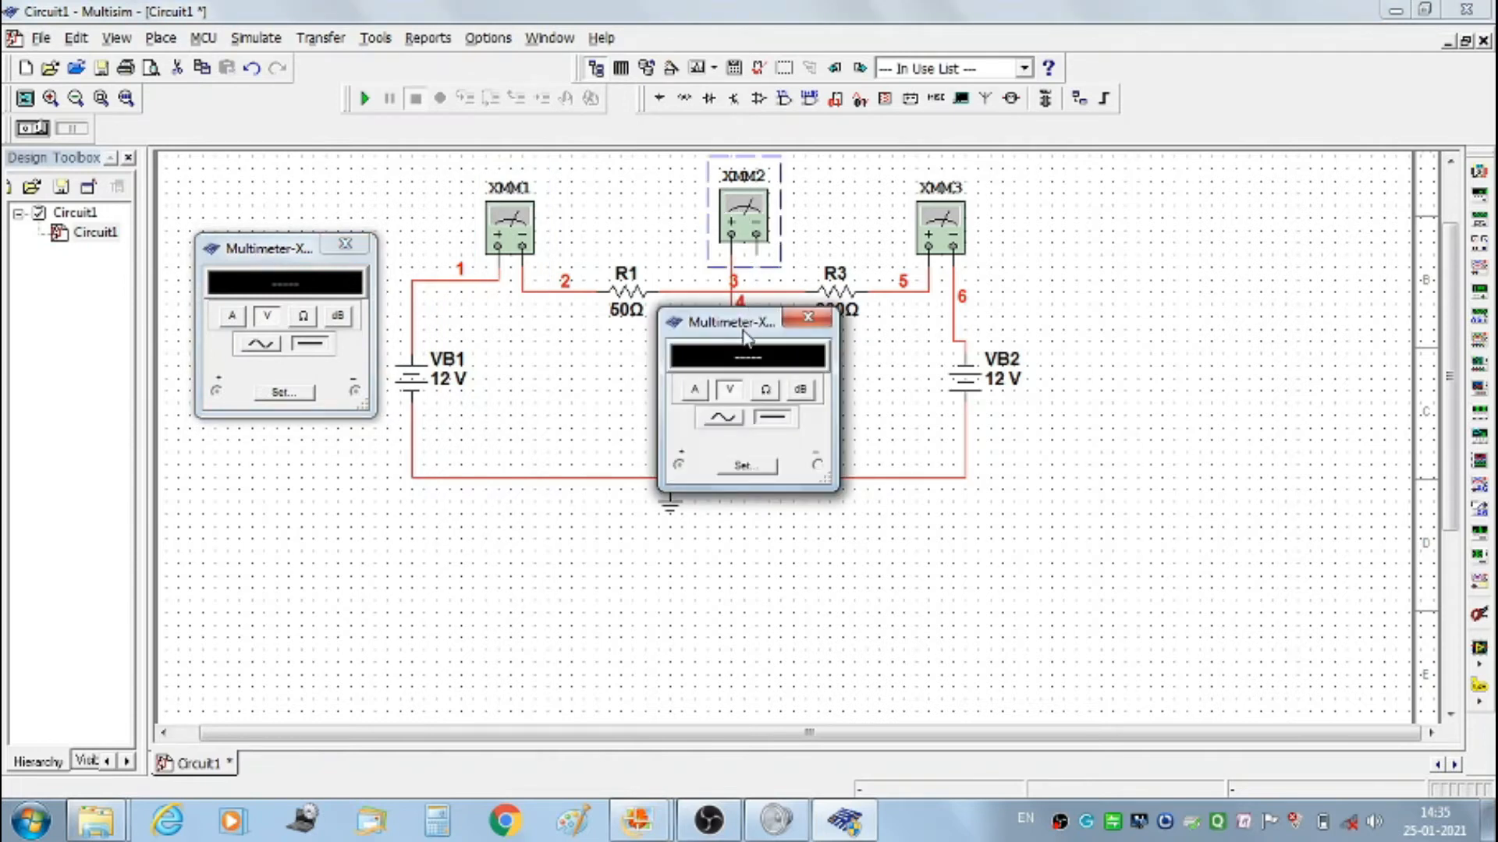
drag(743, 327, 929, 534)
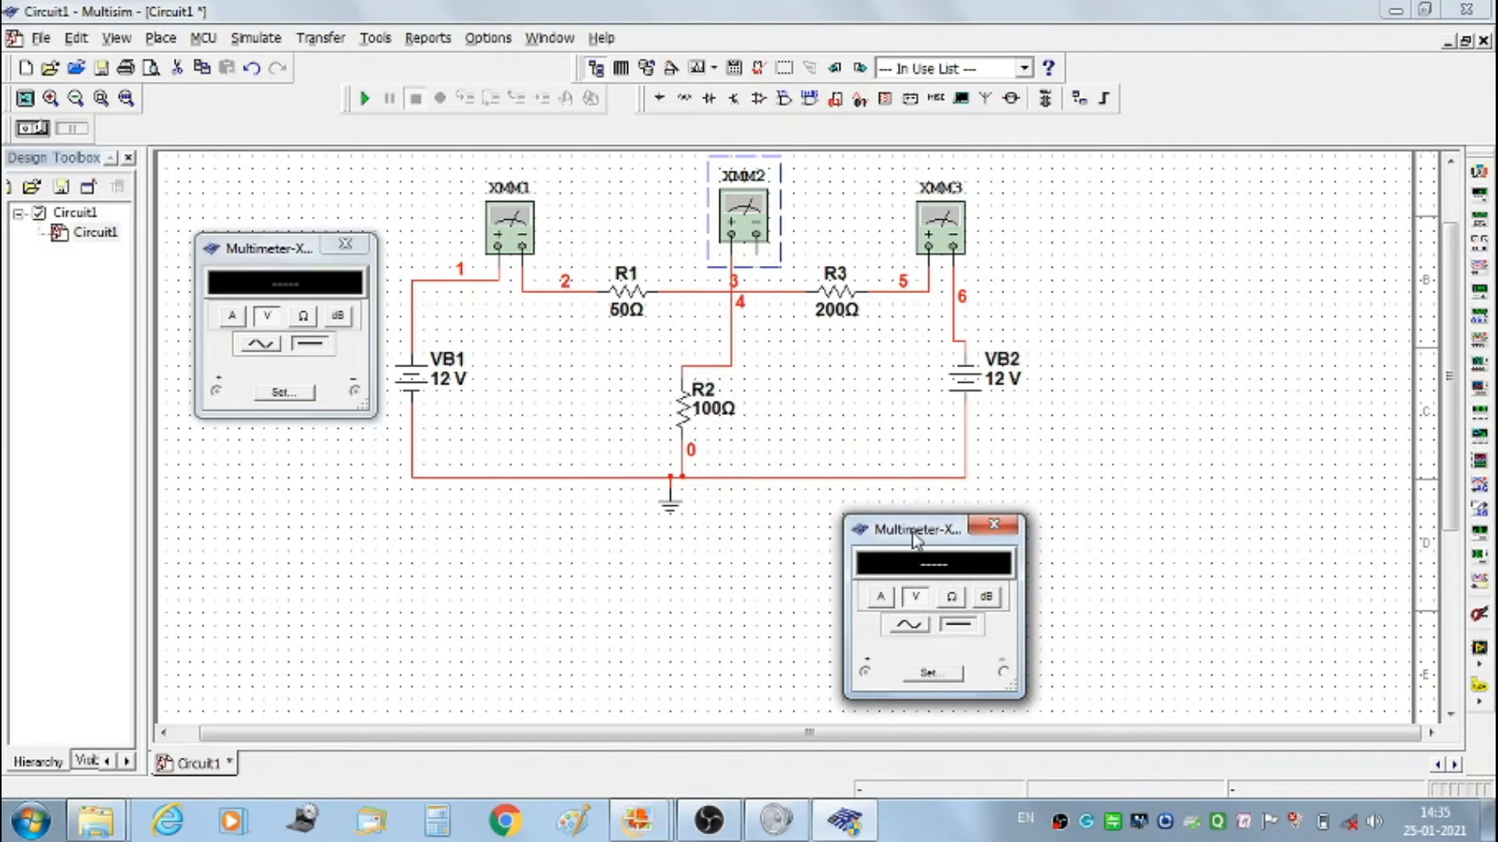
double_click(942, 230)
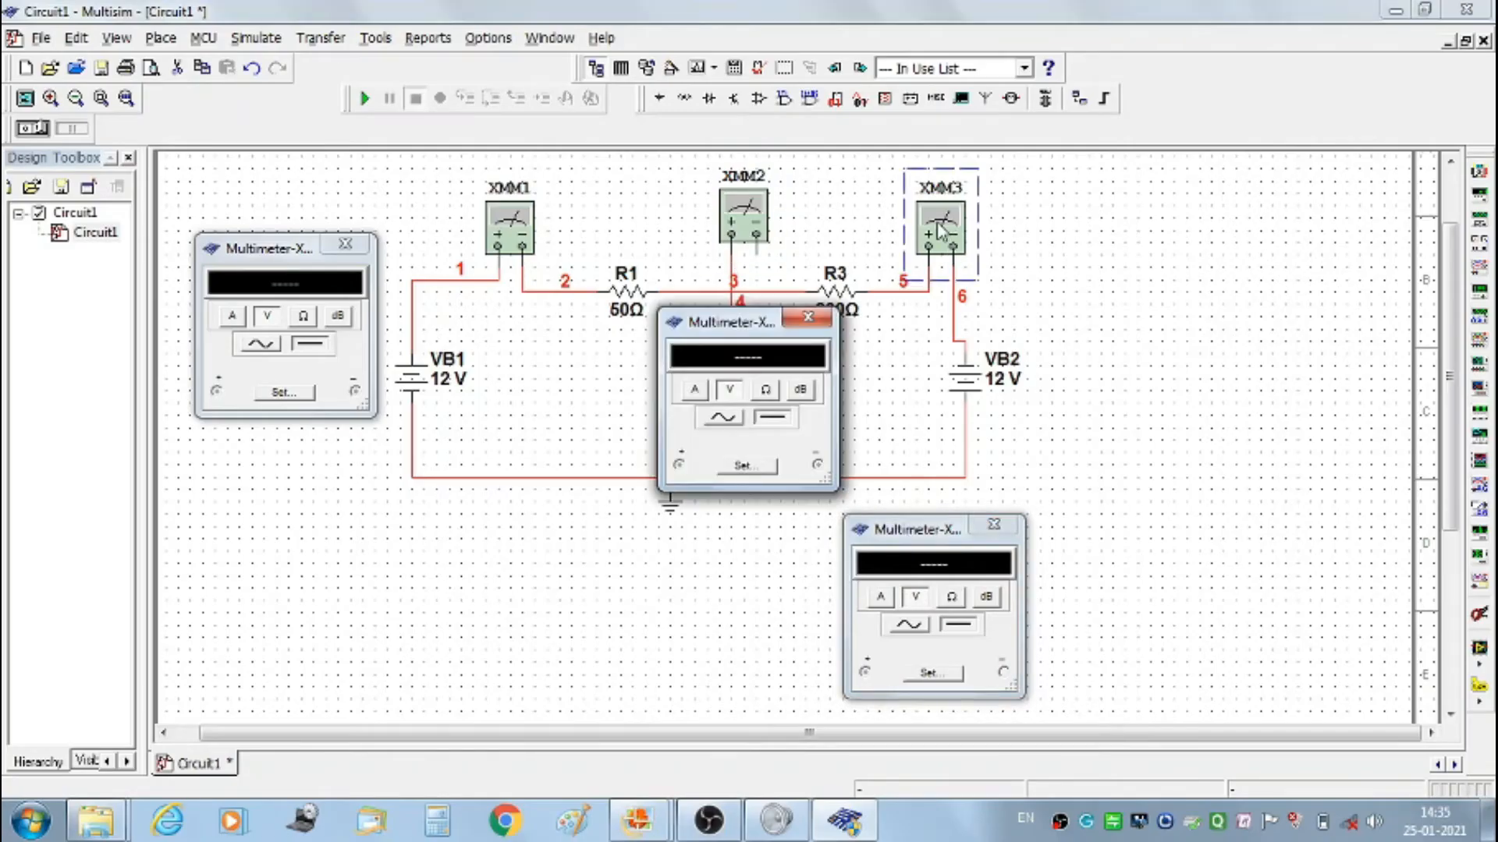
drag(768, 328, 1223, 226)
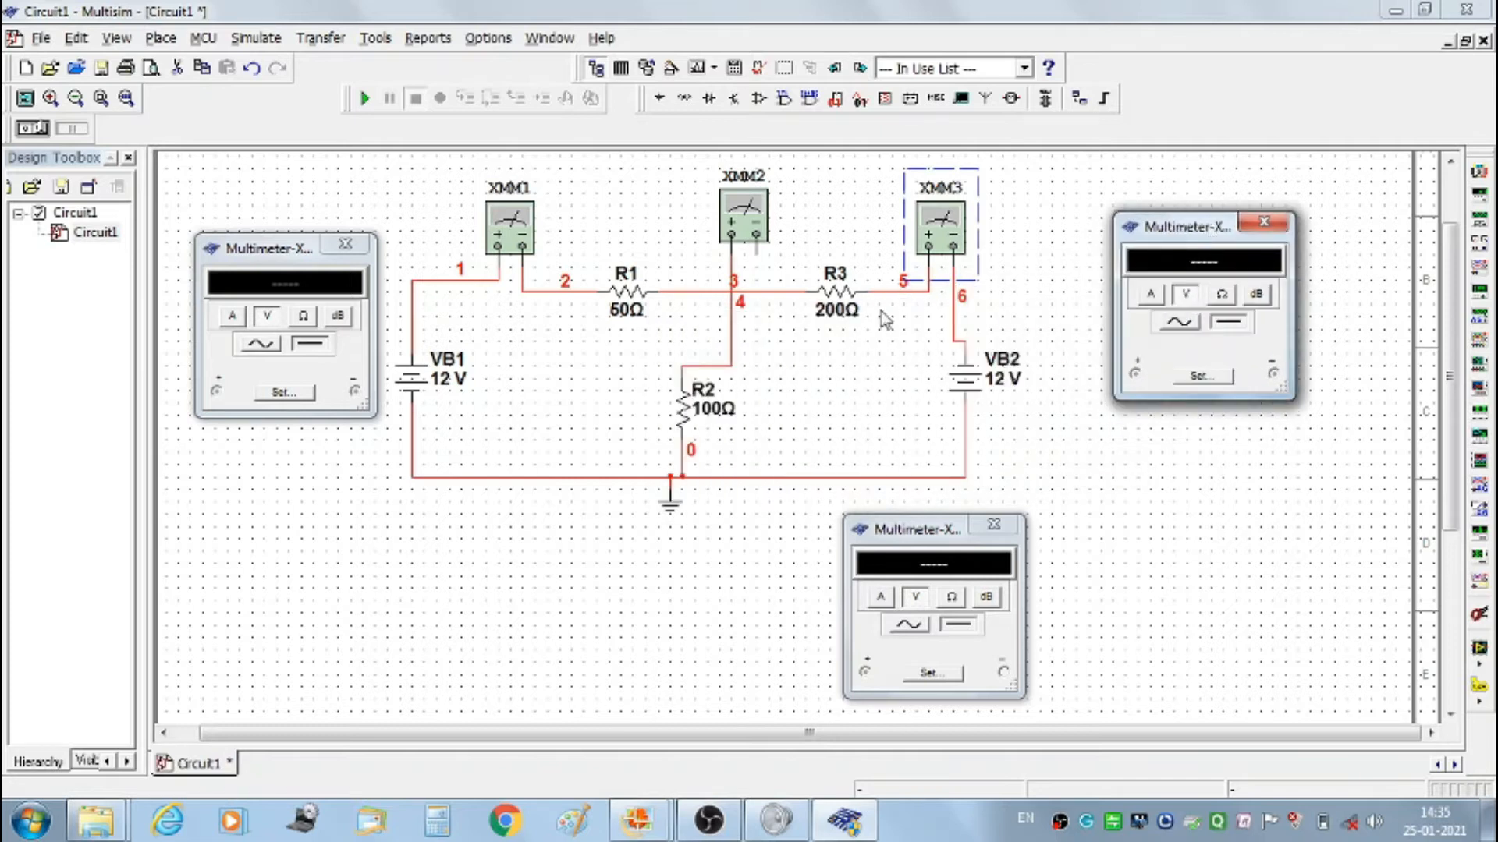
Rewire XMM2 between the R1–R3 junction and R2's upper end, and set all three multimeters to measure current (A)
click(736, 324)
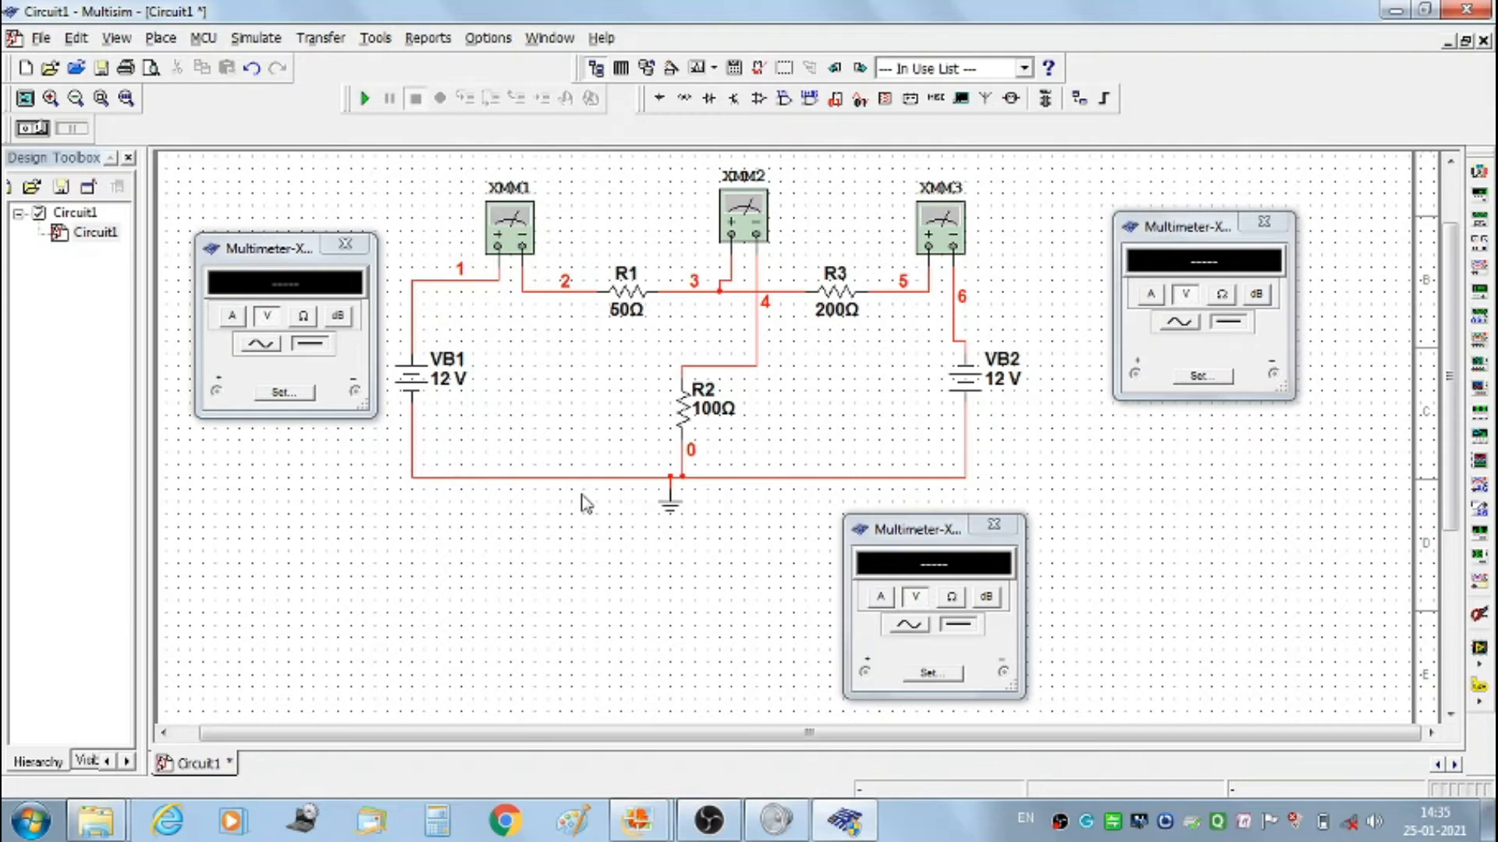
click(231, 318)
click(875, 599)
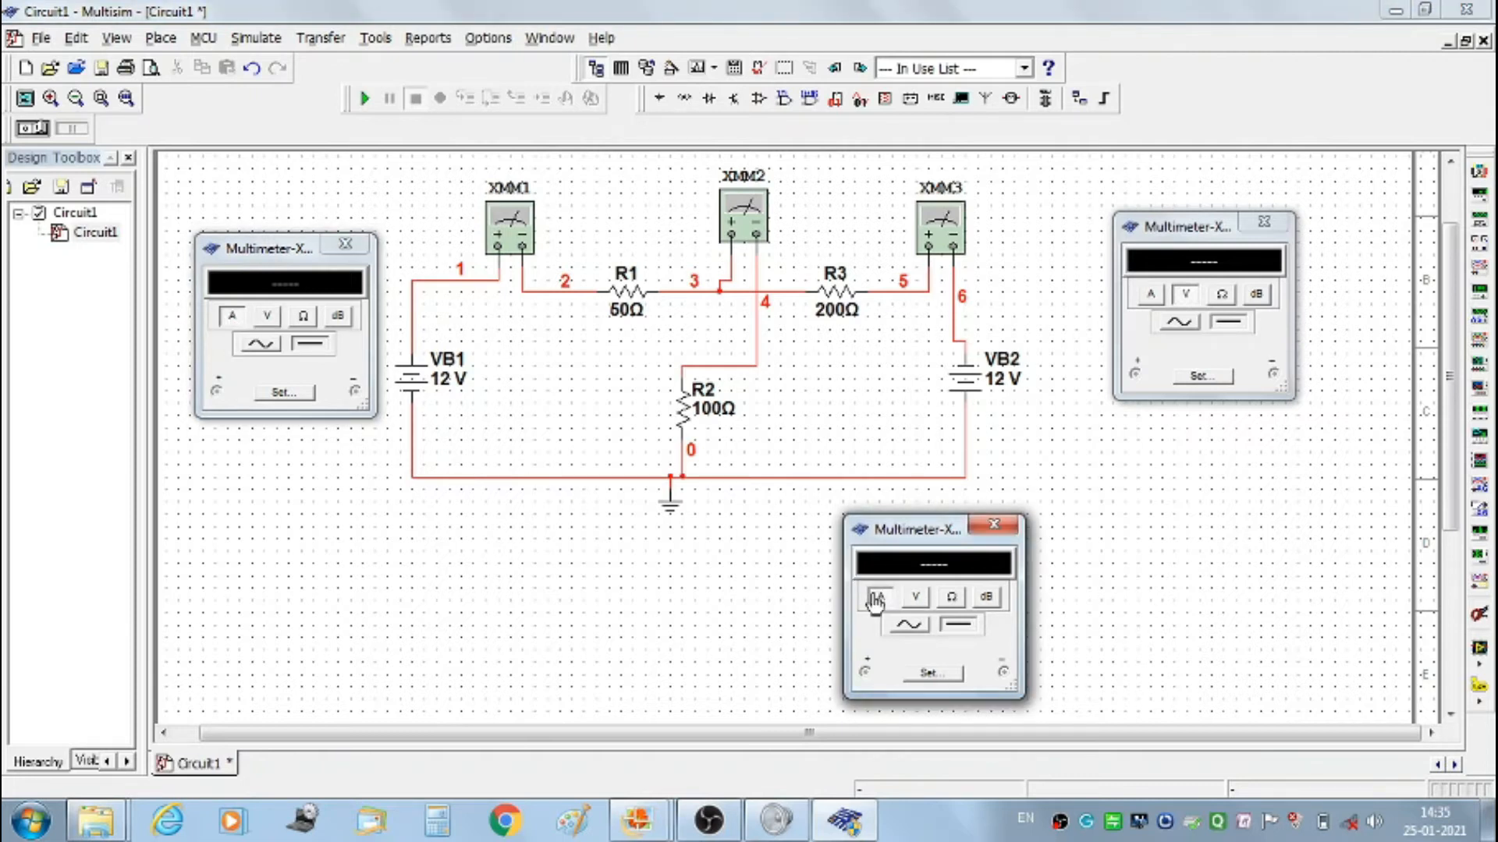
click(1150, 295)
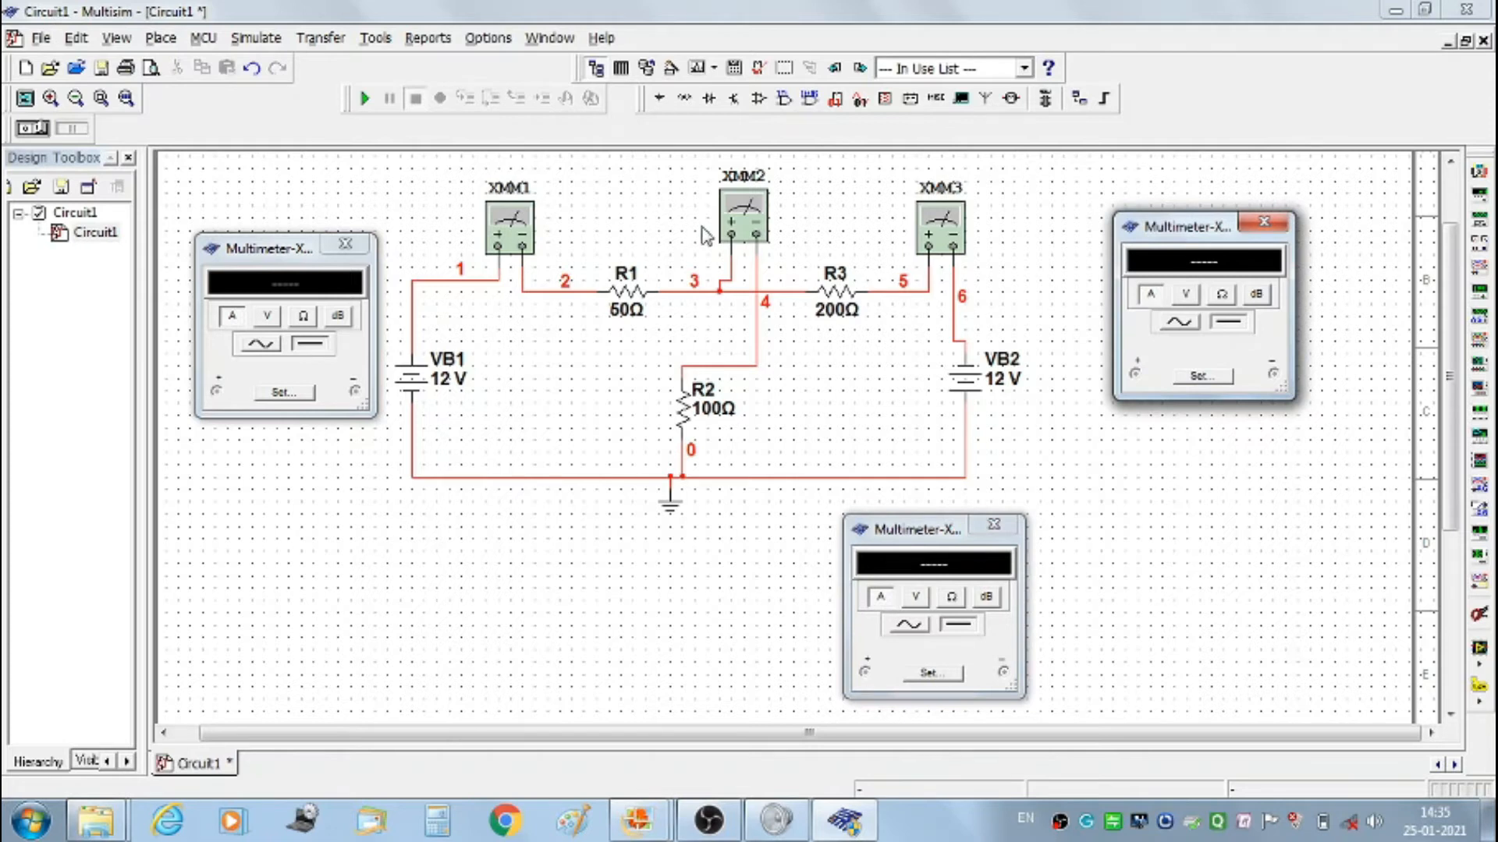
Set the voltage of source VB1 to 42 V
double_click(446, 383)
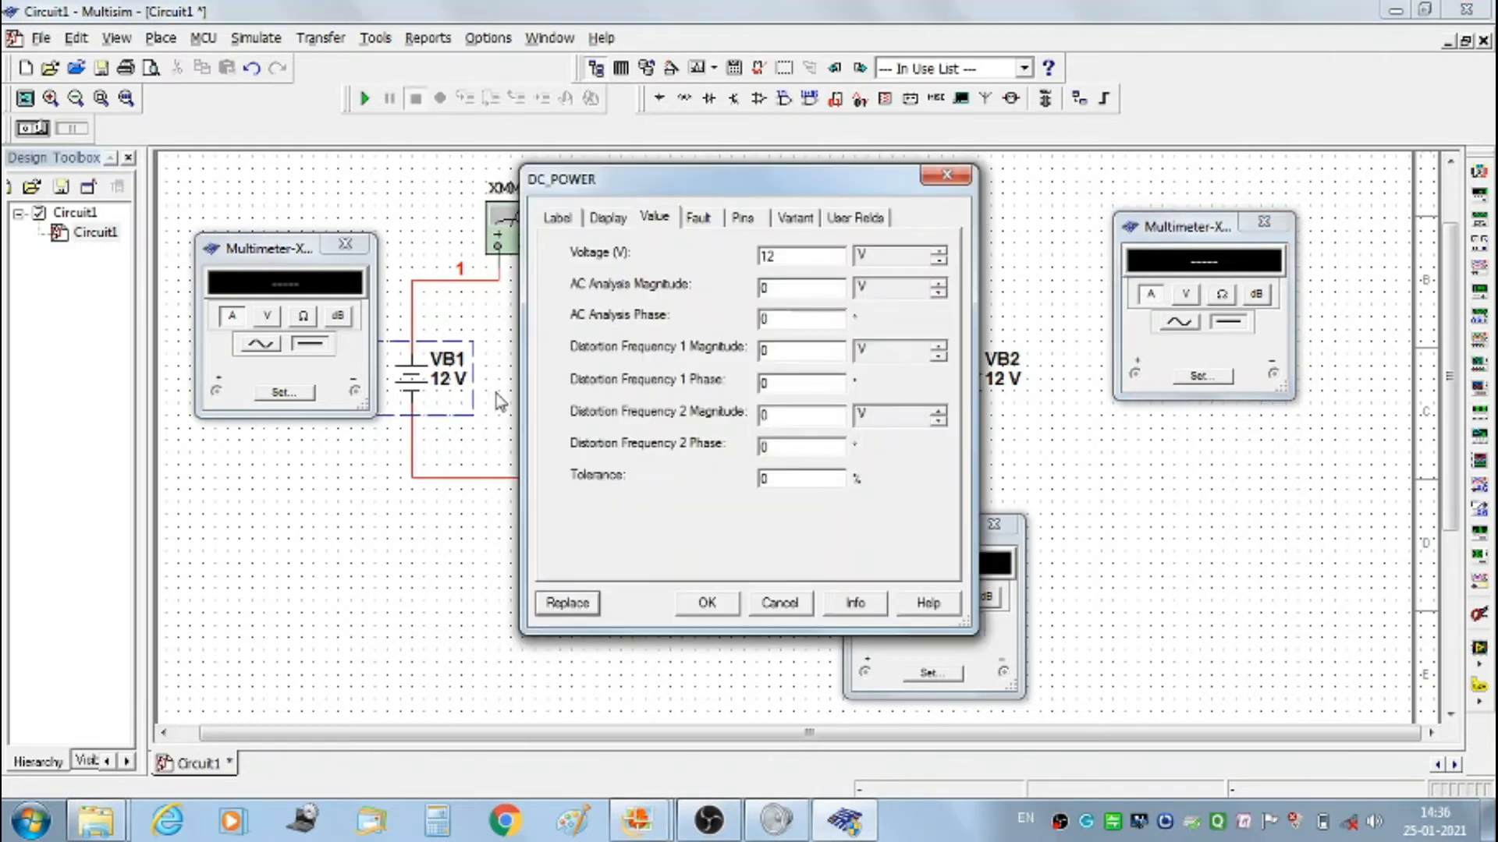
drag(780, 265, 760, 268)
text(42)
click(712, 602)
Set the voltage of source VB2 to 10 V, and run the simulation long enough to read the three multimeter currents before stopping it
click(995, 379)
double_click(995, 379)
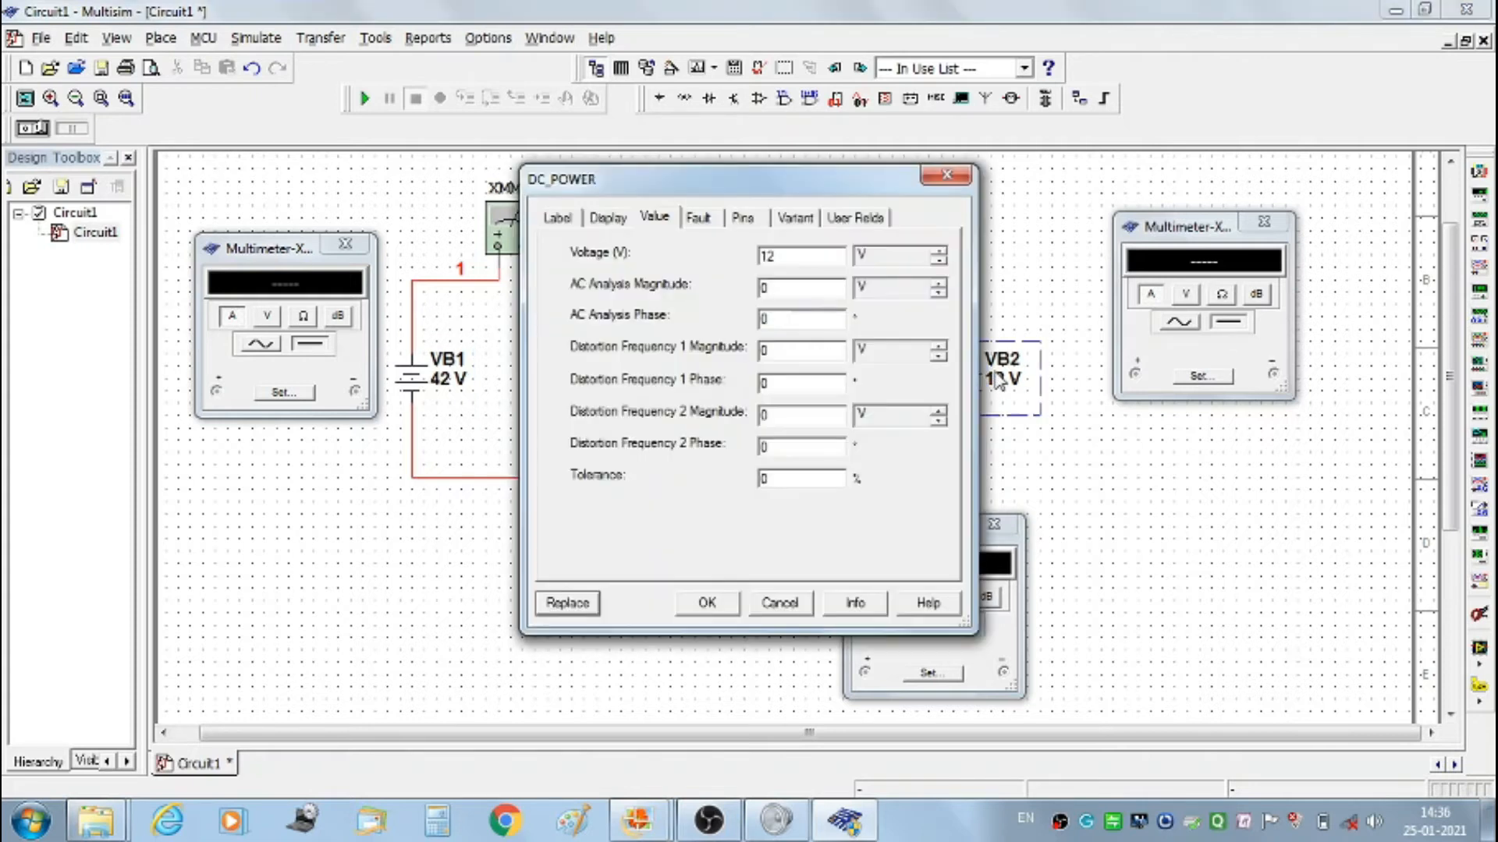
drag(797, 257, 747, 260)
text(1)
click(707, 603)
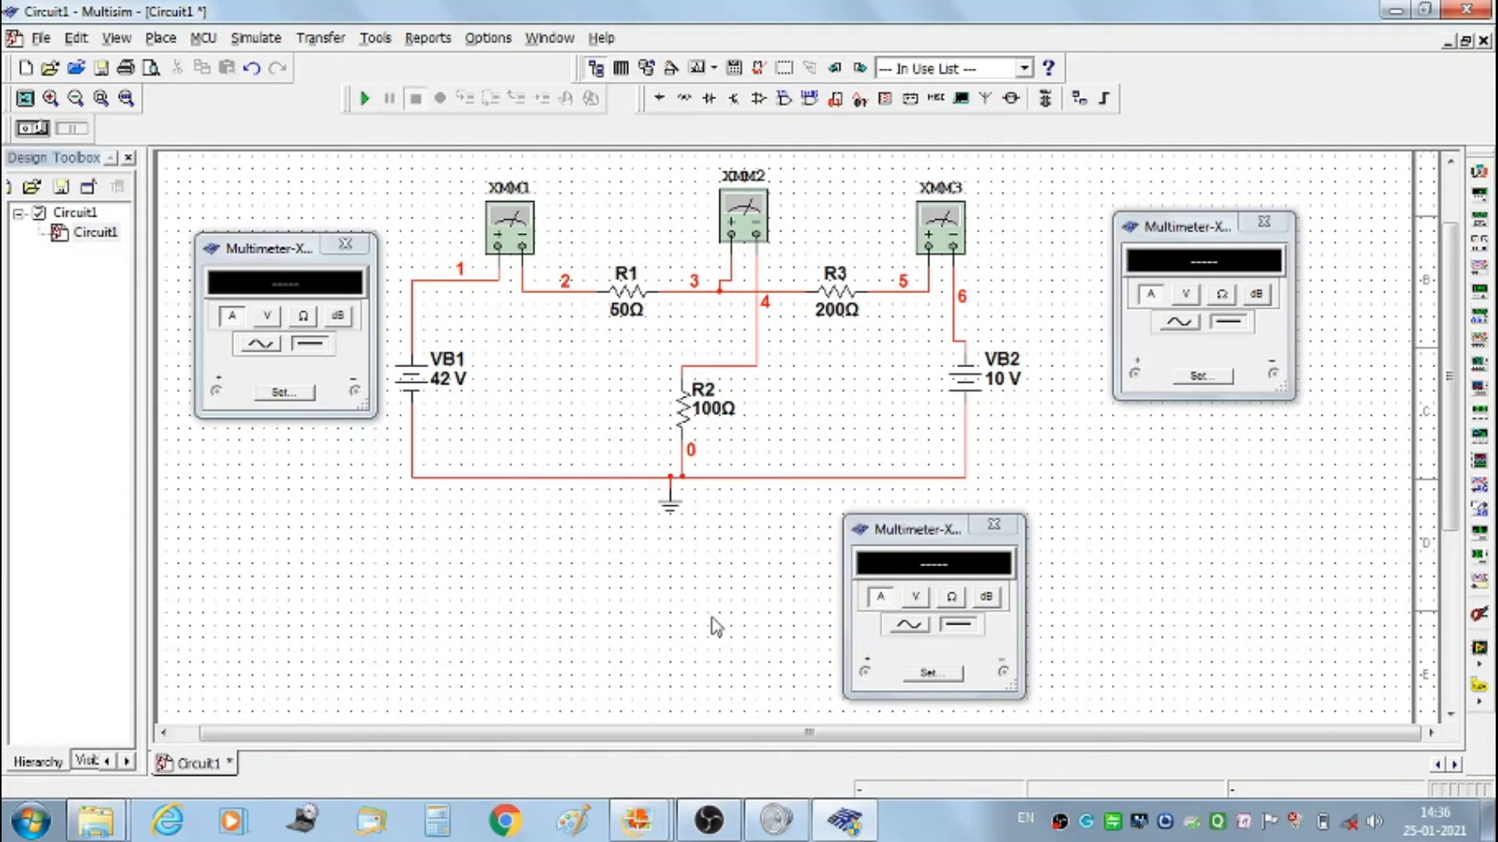
click(364, 99)
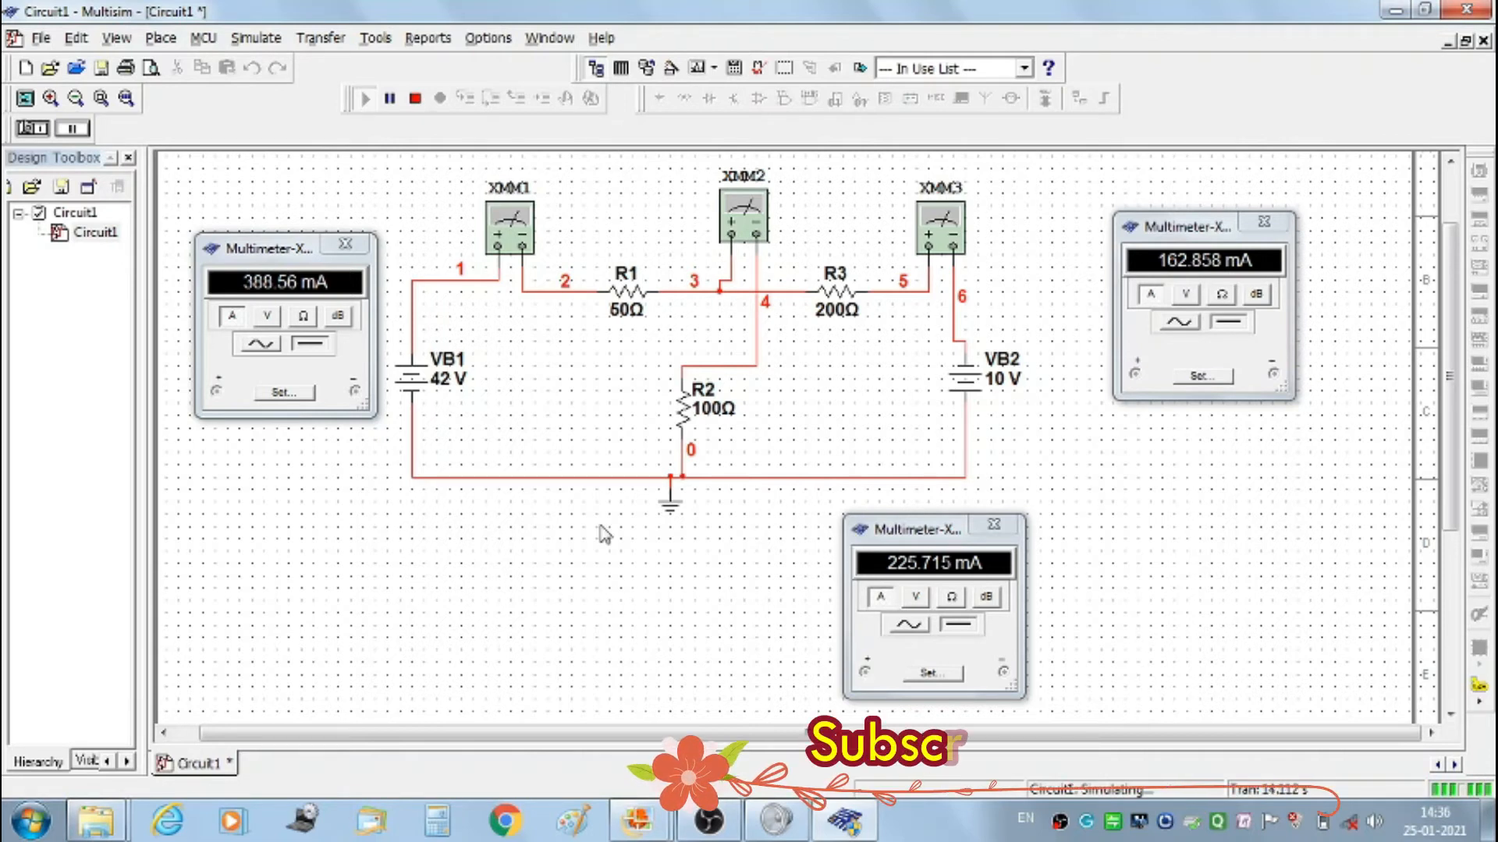
click(415, 98)
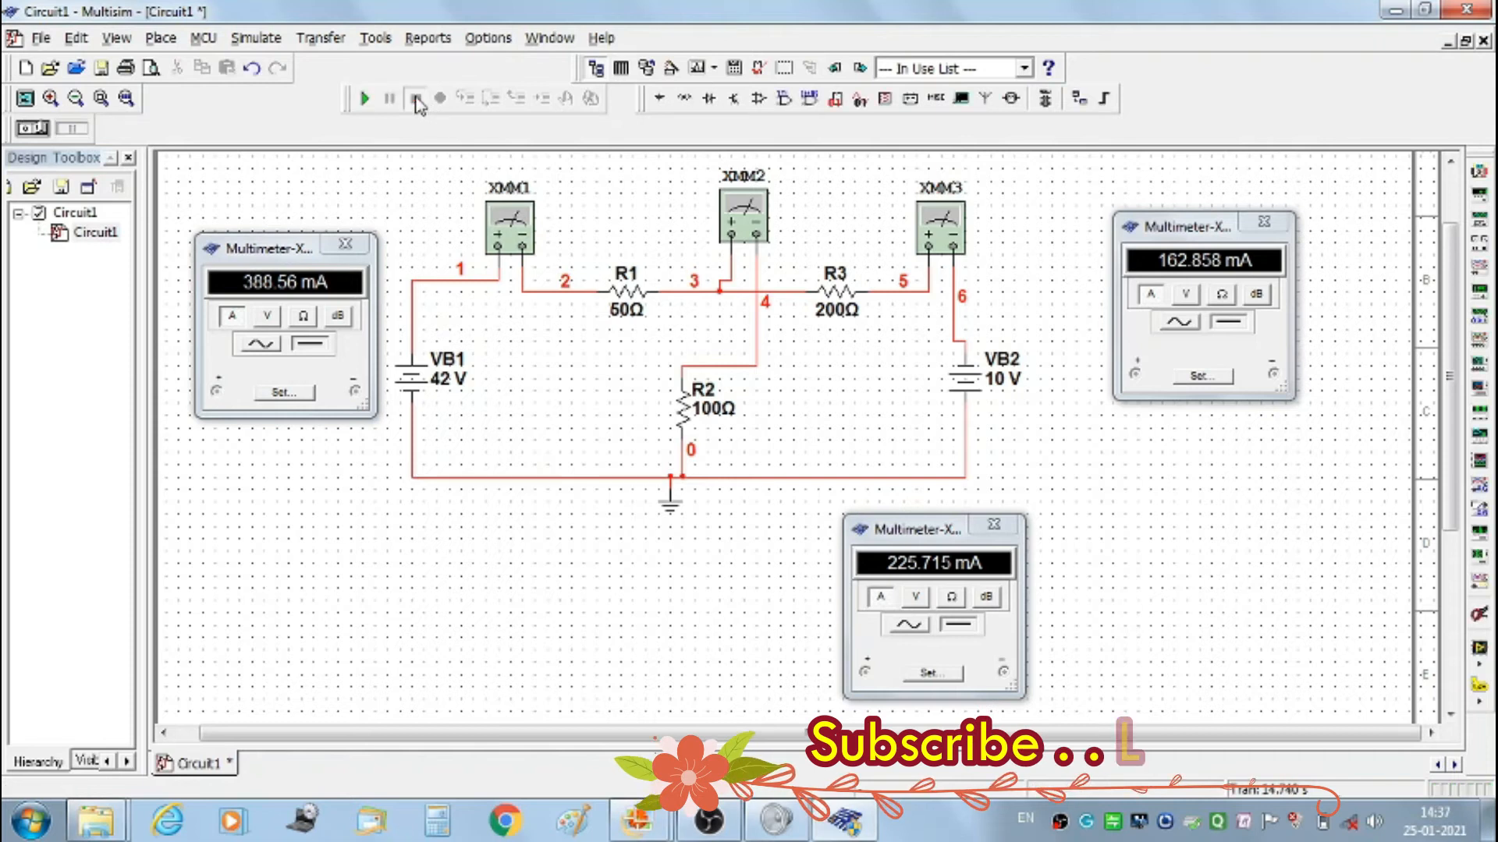
Change the voltage of source VB1 to 30 V
double_click(444, 382)
double_click(780, 255)
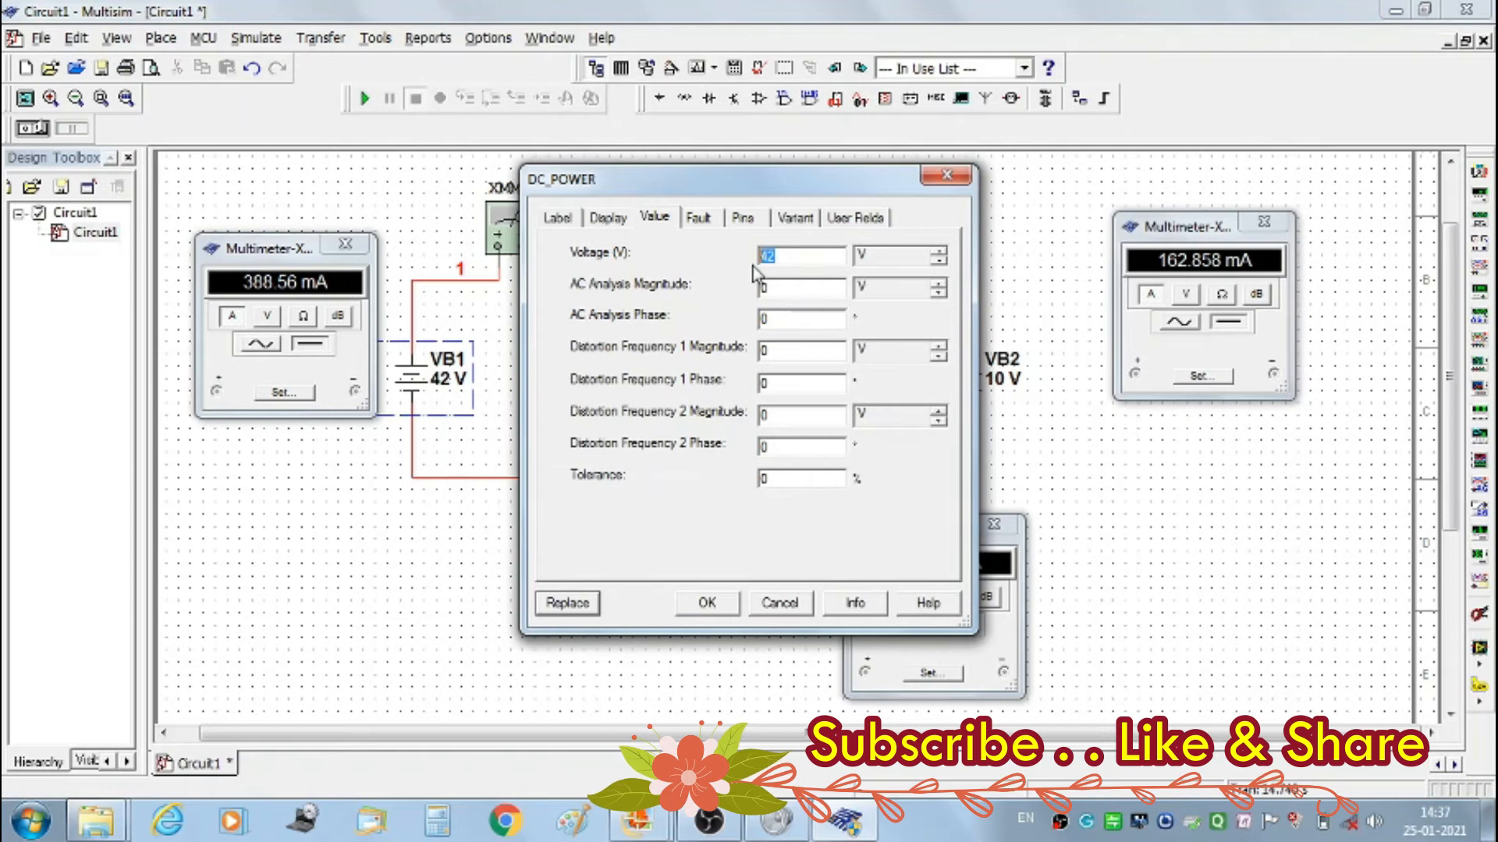
text(30)
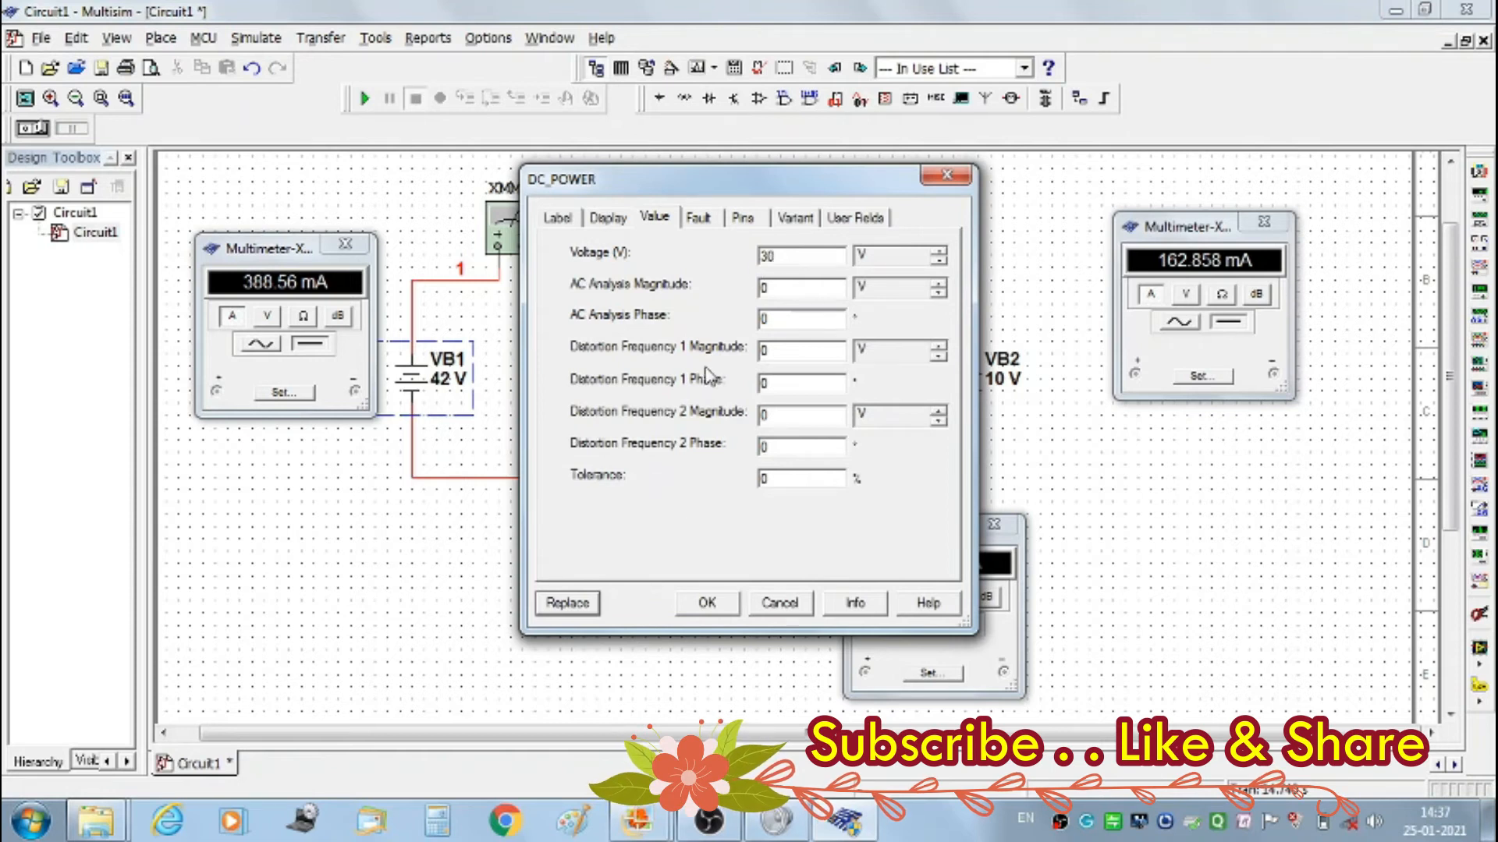
click(707, 605)
Change the voltage of source VB2 to 15 V, and rerun the simulation to read the branch currents before stopping it
double_click(1010, 381)
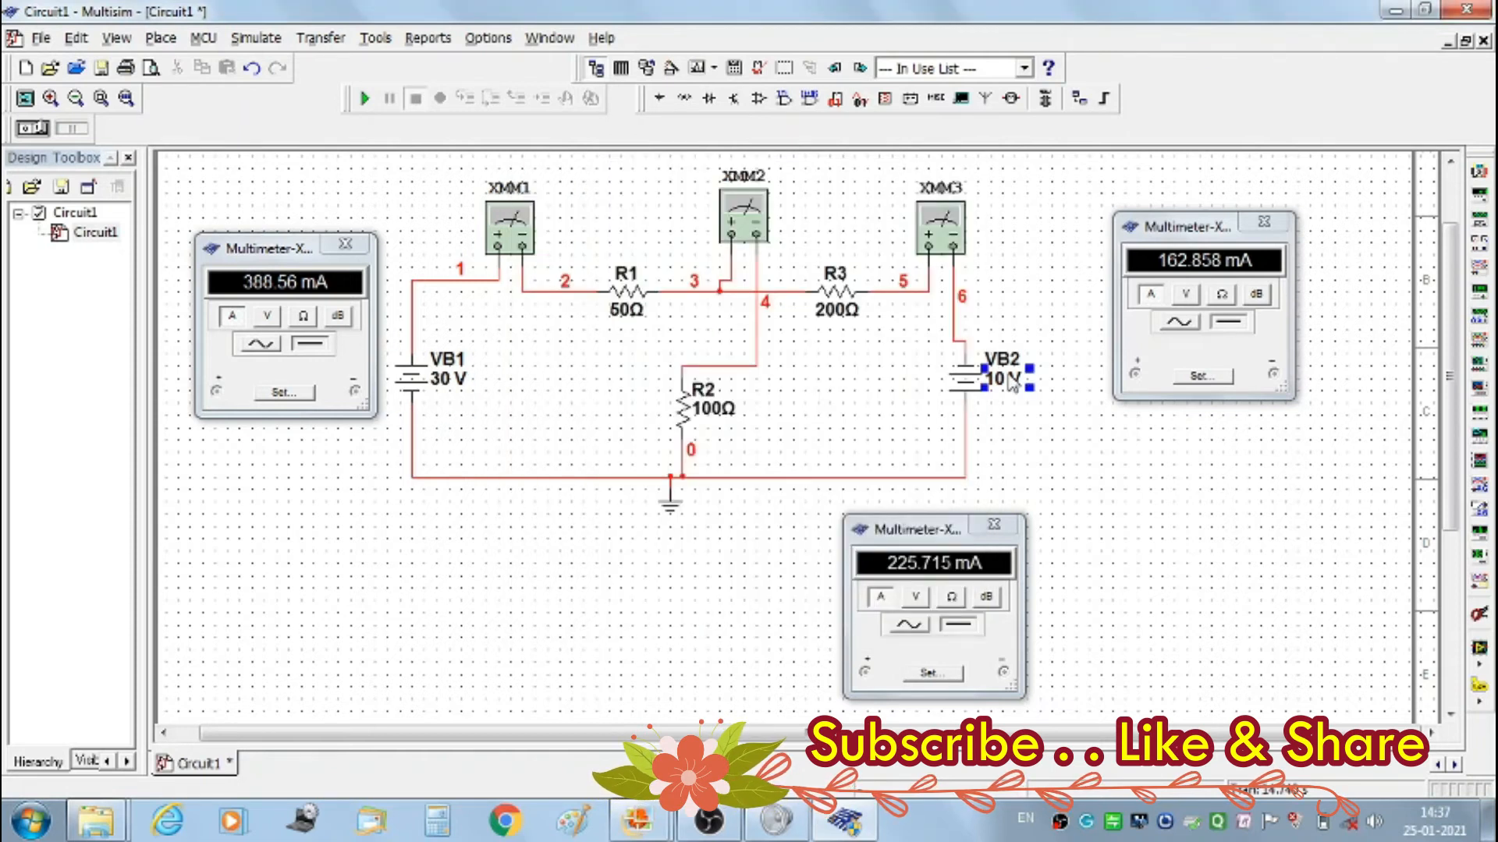
double_click(758, 257)
text(15)
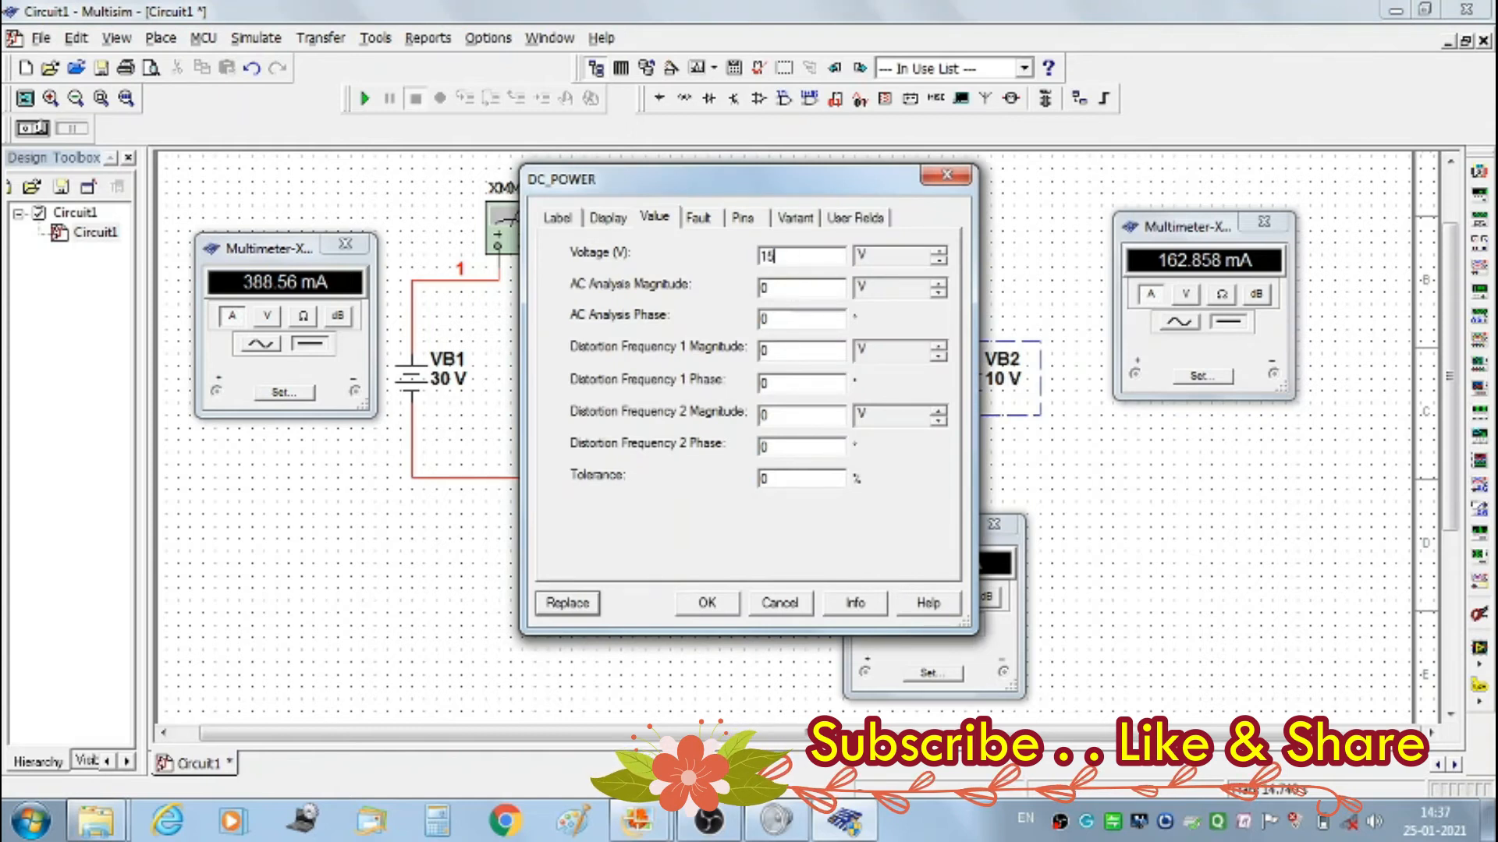
click(707, 603)
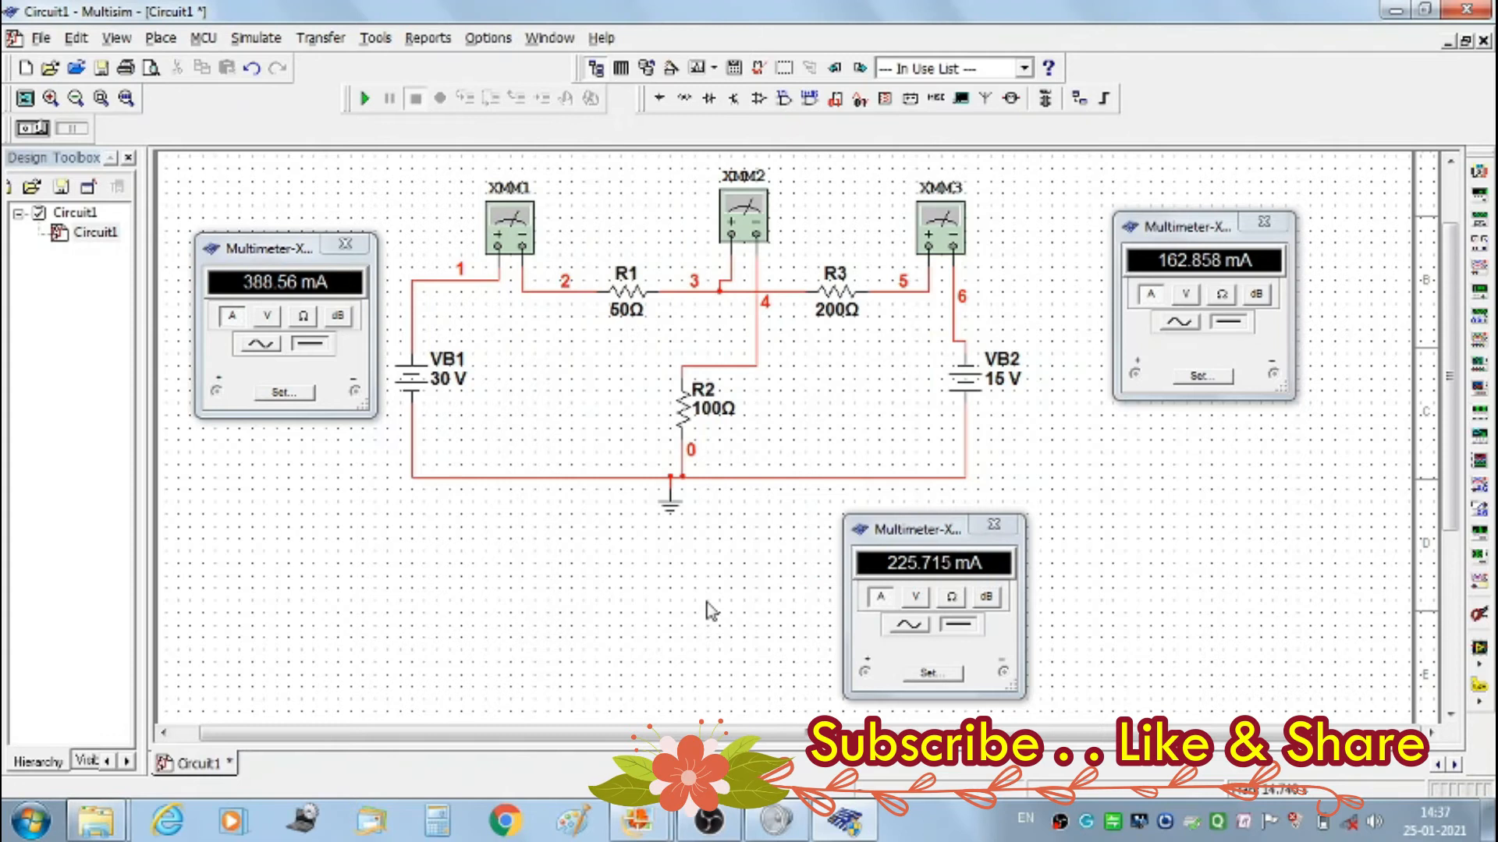
click(364, 99)
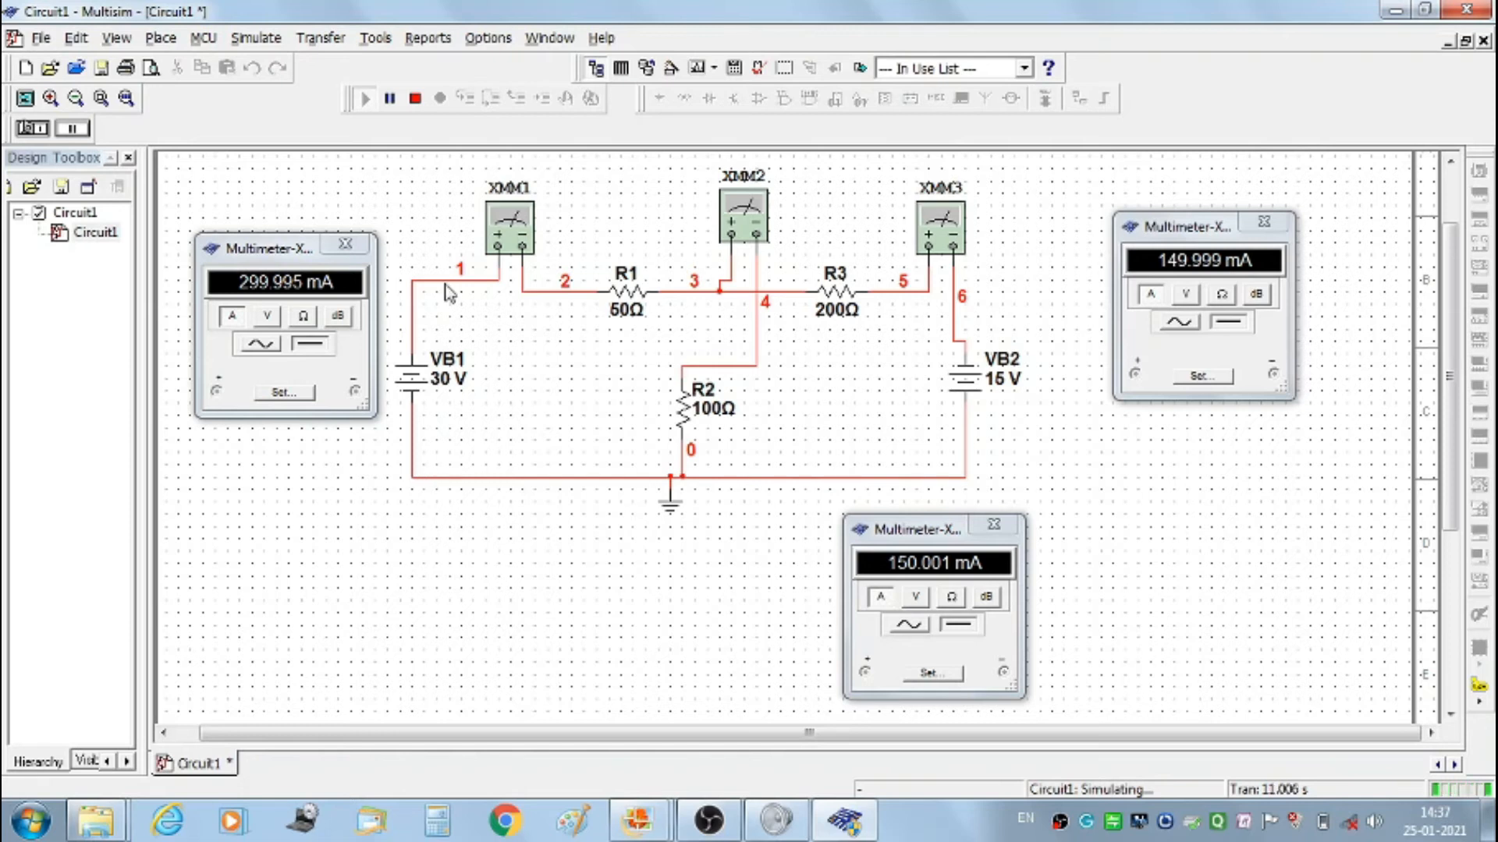
click(416, 99)
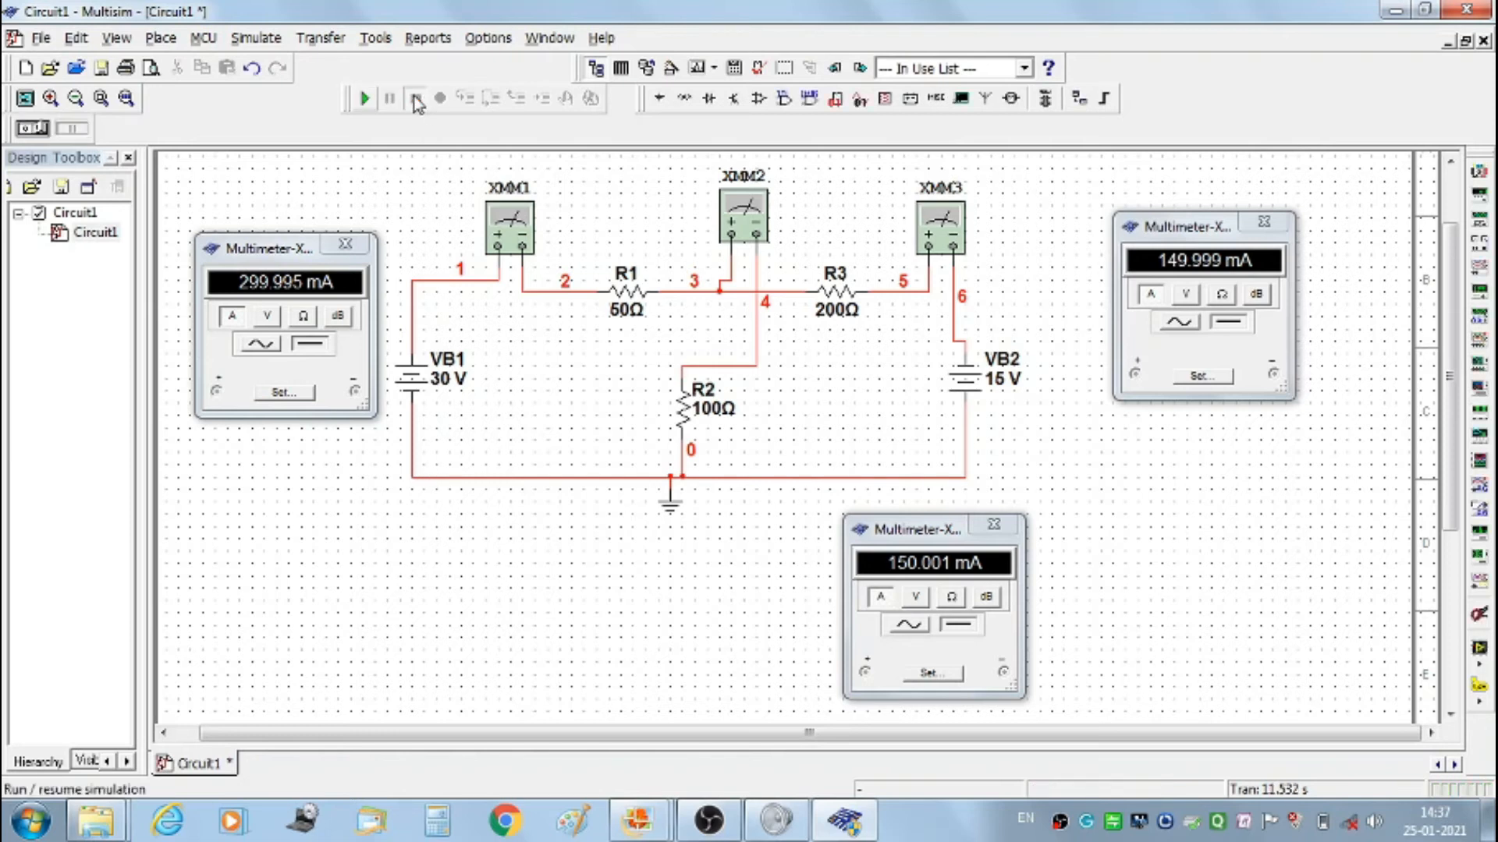
Change the voltage of source VB1 to 25 V
double_click(450, 382)
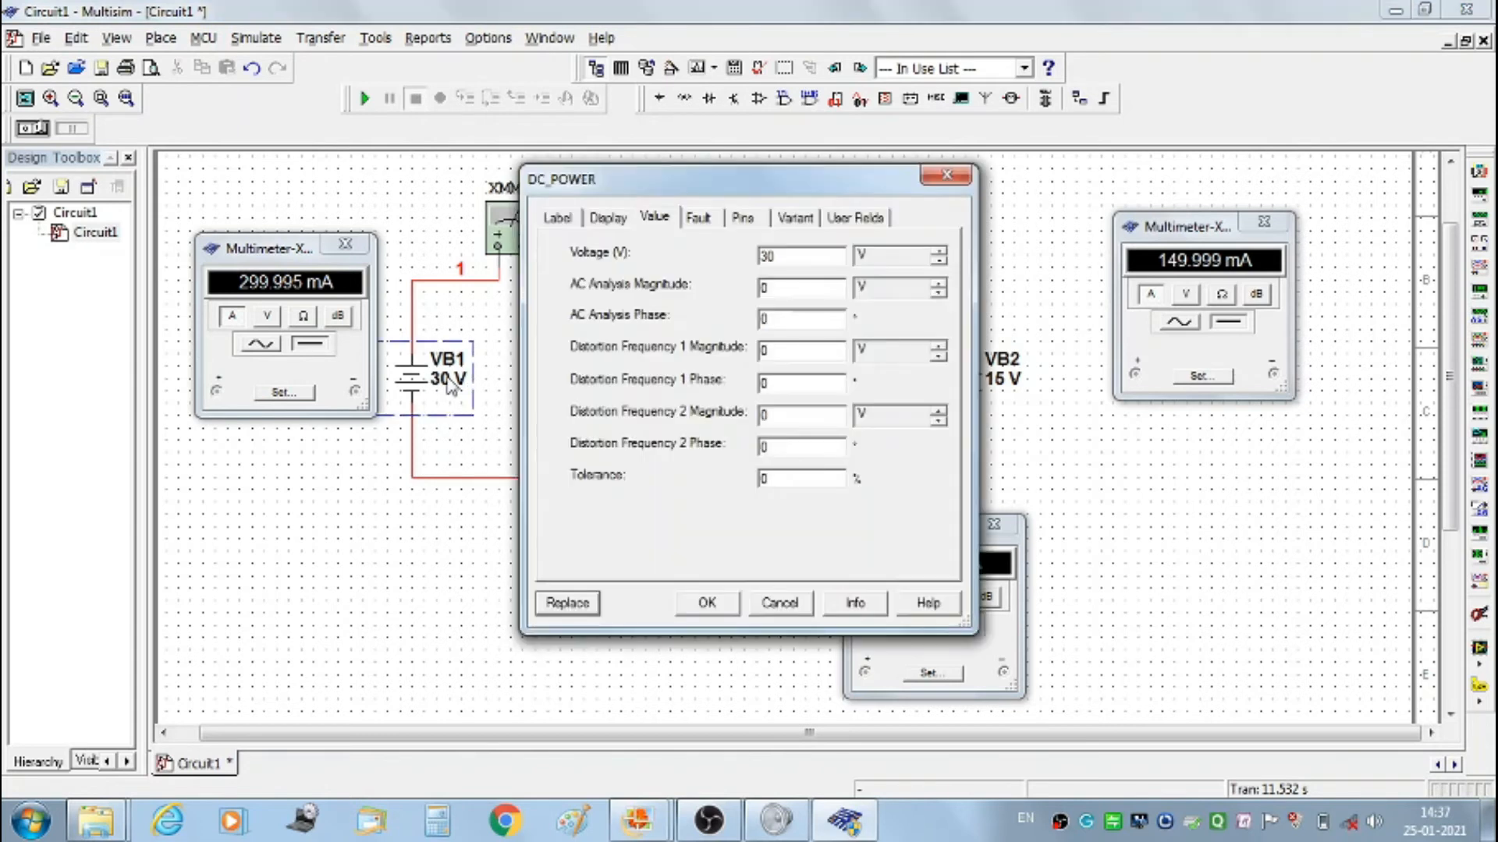
double_click(772, 254)
text(25)
click(707, 603)
Change the voltage of source VB2 to 25 V and run the simulation to measure the three branch currents
double_click(1006, 390)
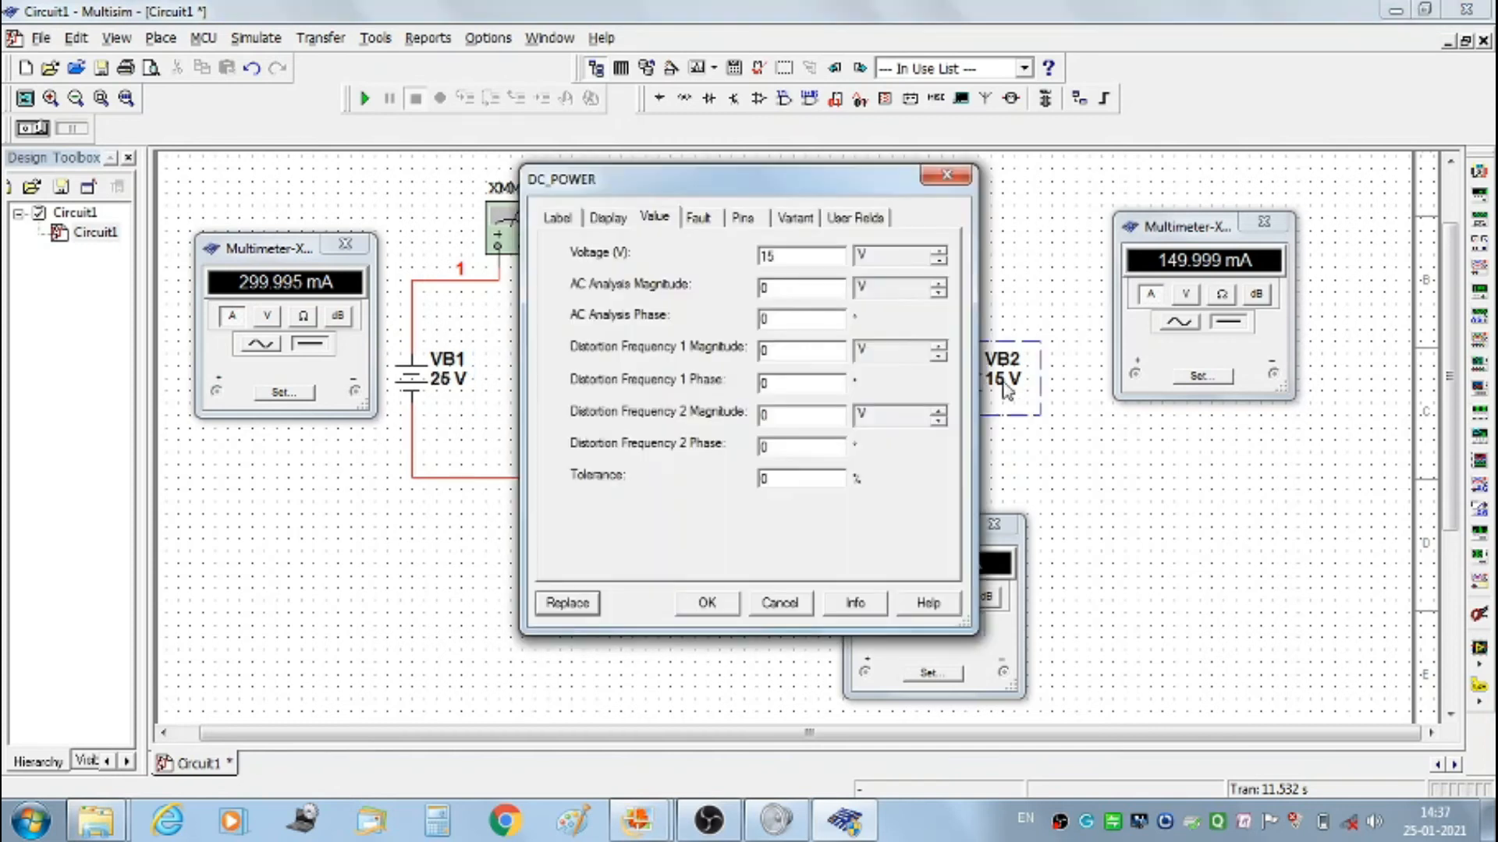
double_click(772, 256)
text(25)
key(Return)
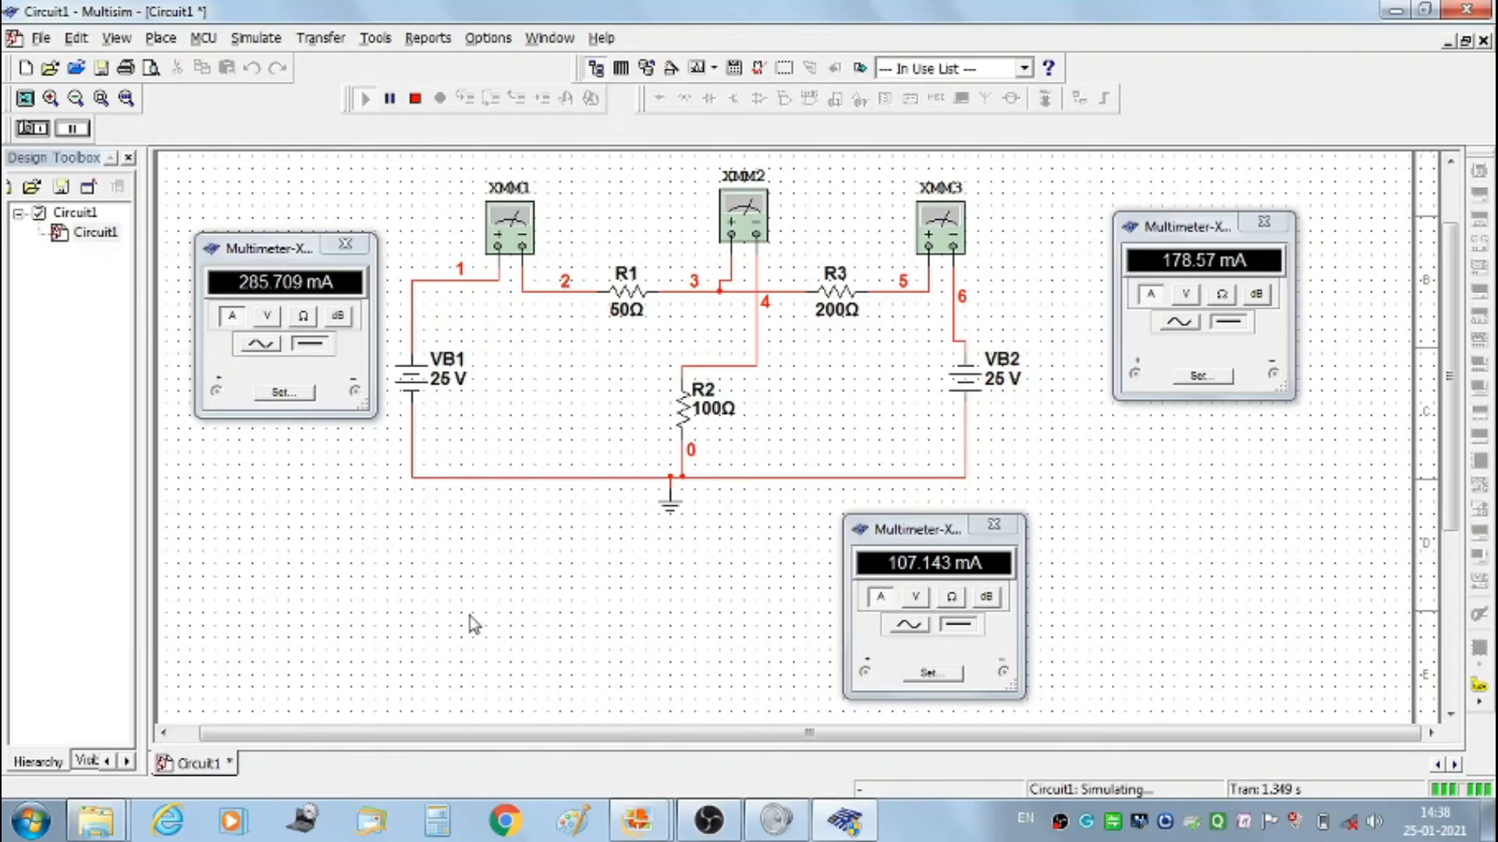